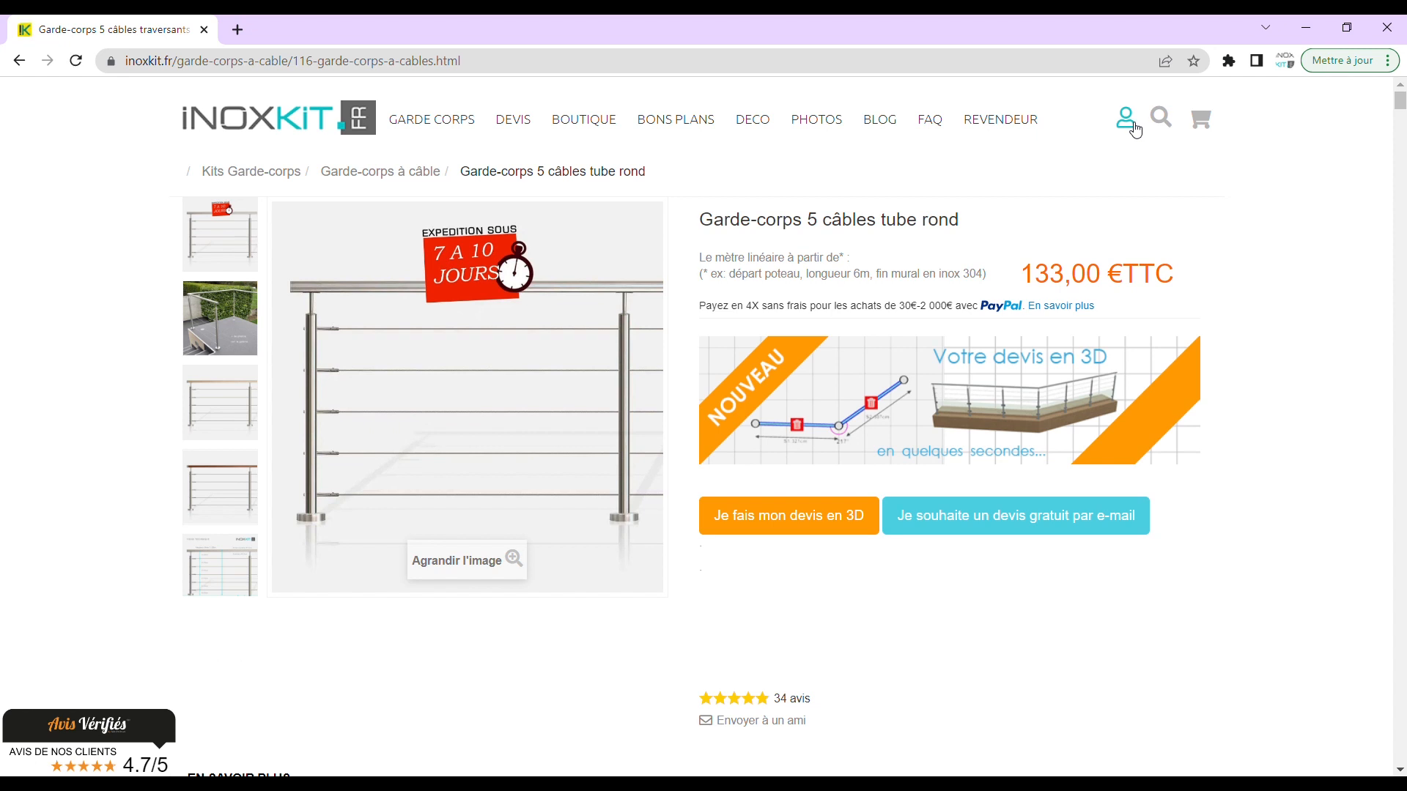
Start a 3D quote for the 5-cable round-tube railing and choose En extérieur as the environment type.
{"action": "left_click", "coordinate": [794, 522]}
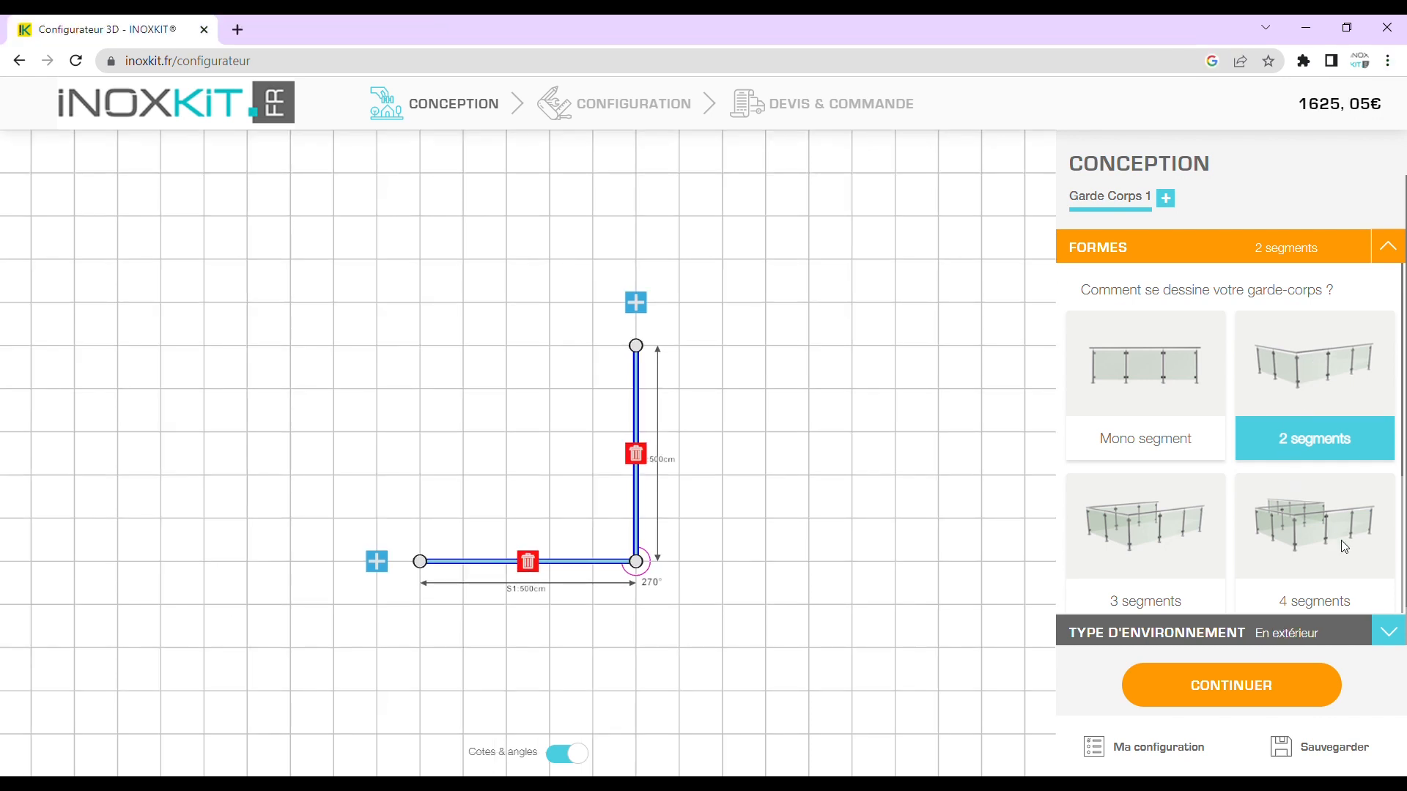
{"action": "left_click", "coordinate": [1398, 637]}
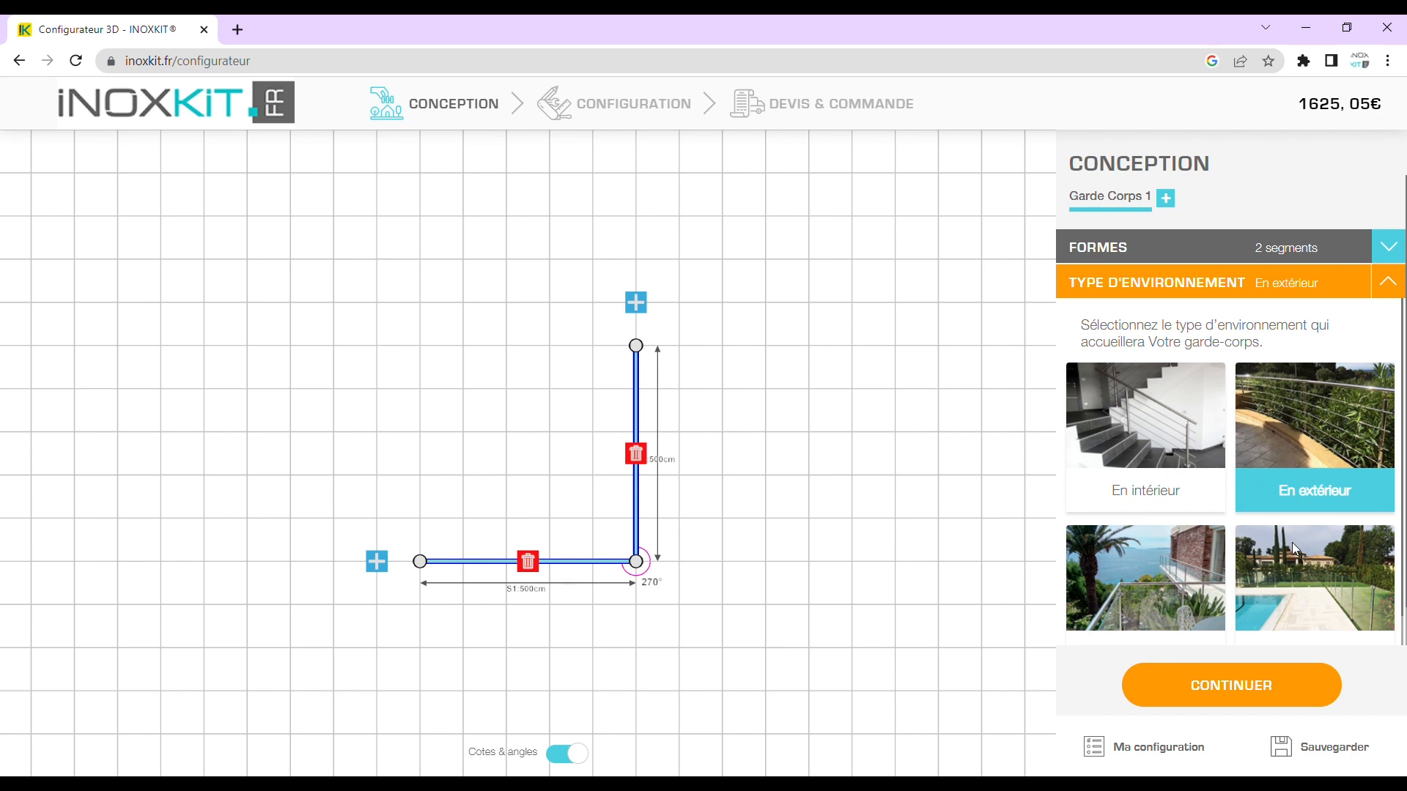
{"action": "scroll", "coordinate": [1292, 548], "scroll_direction": "down", "scroll_amount": 1}
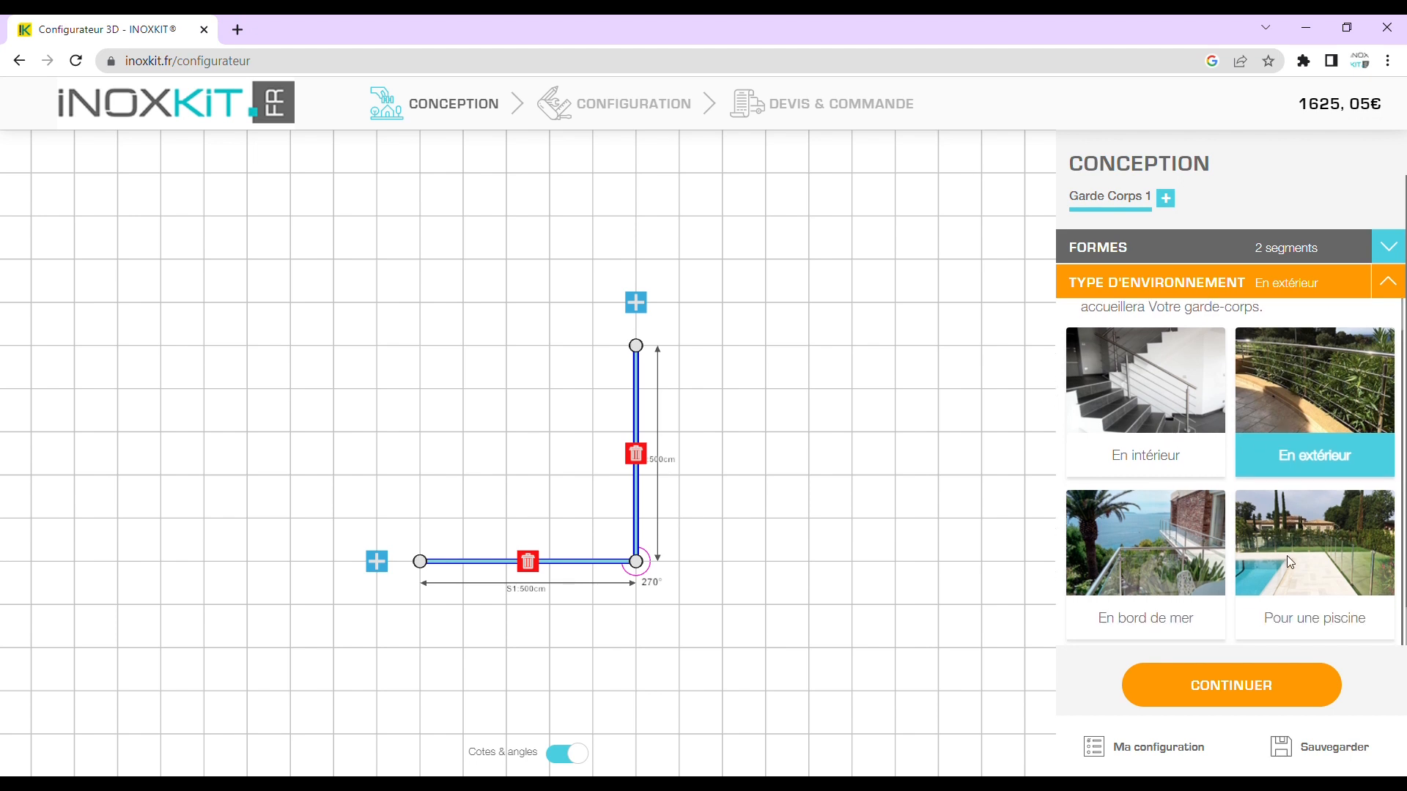
{"action": "left_click", "coordinate": [1307, 402]}
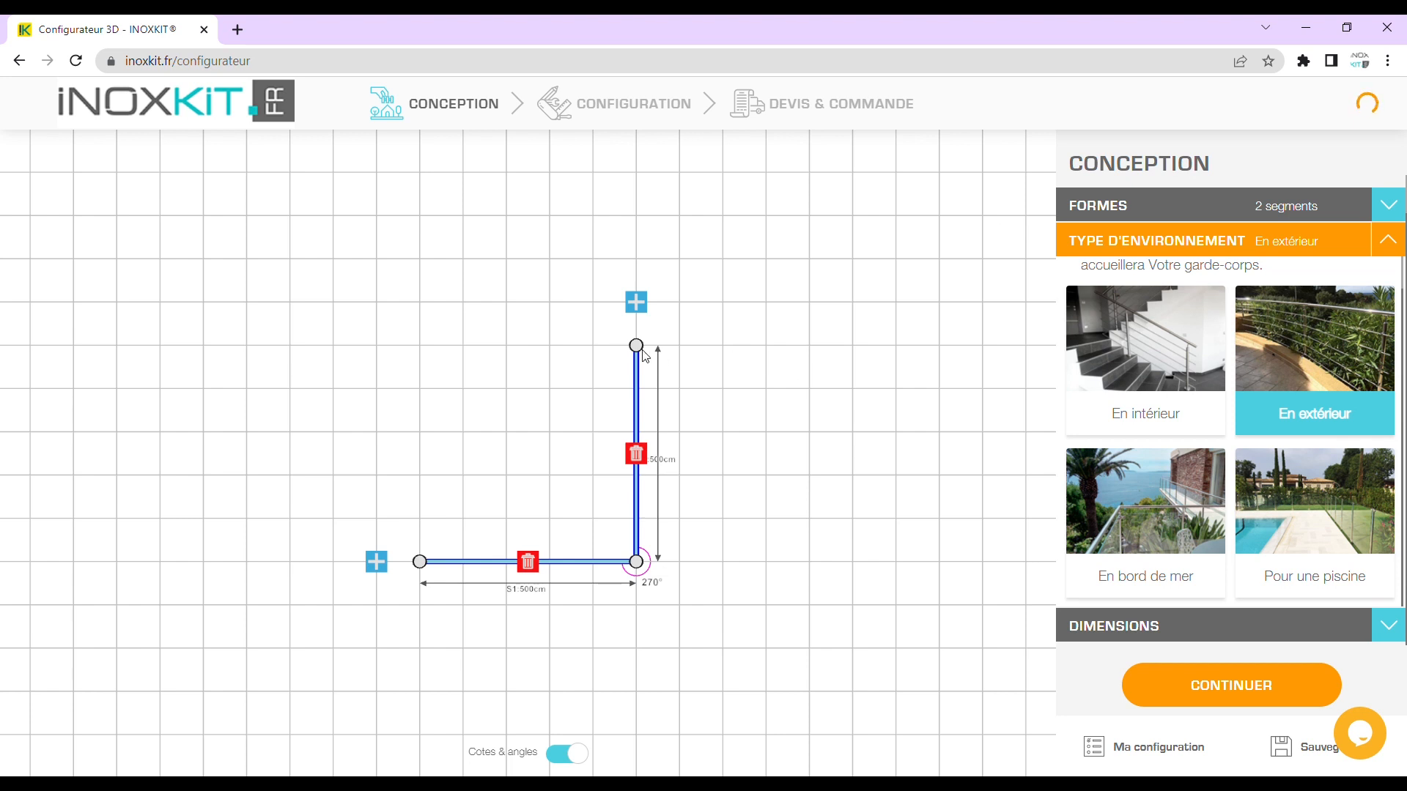
Swing the second segment's free end outward, and set segment 1 to 410 cm and segment 2 to 275 cm.
{"action": "left_click_drag", "start_coordinate": [646, 357], "coordinate": [783, 436]}
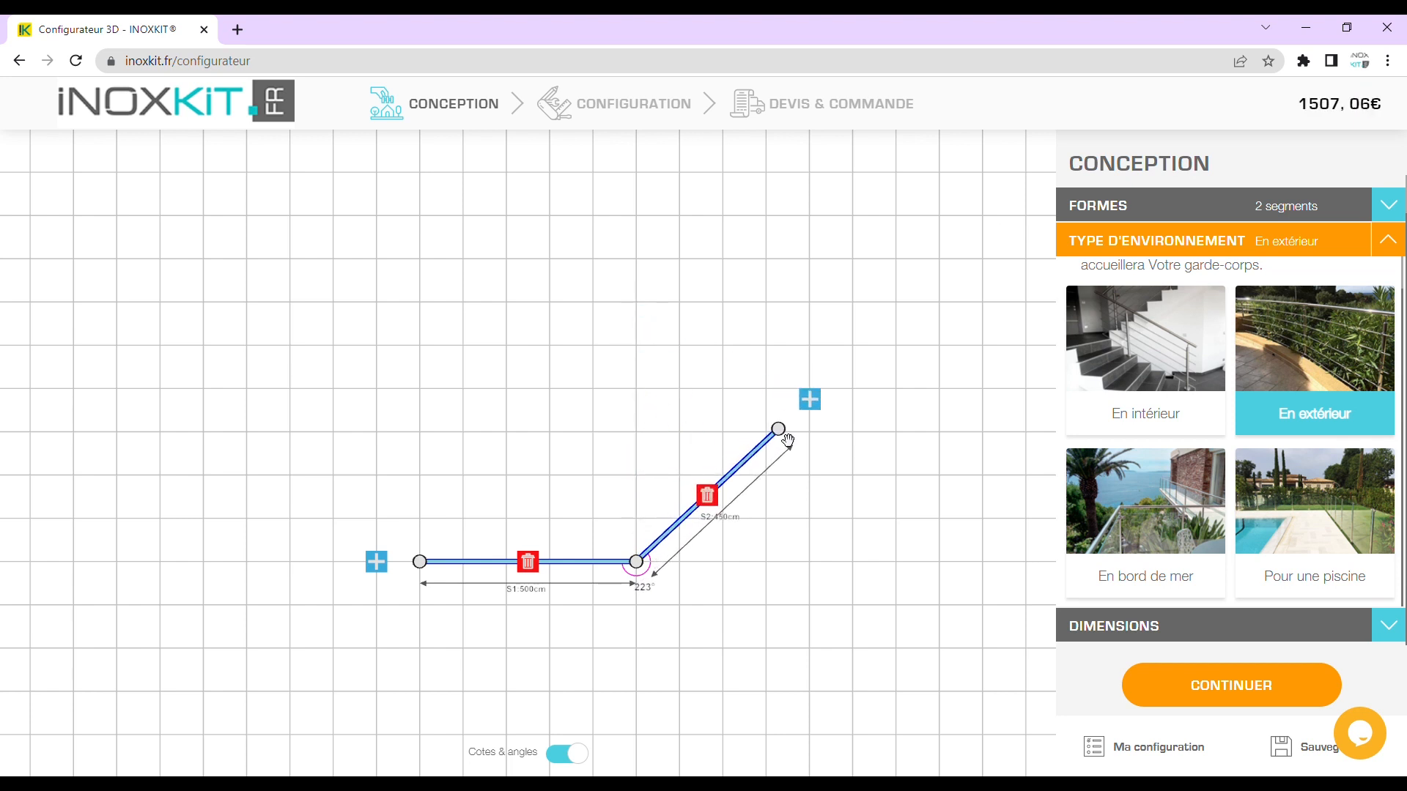
{"action": "left_click", "coordinate": [566, 568]}
{"action": "double_click", "coordinate": [1175, 369]}
{"action": "type", "text": "410"}
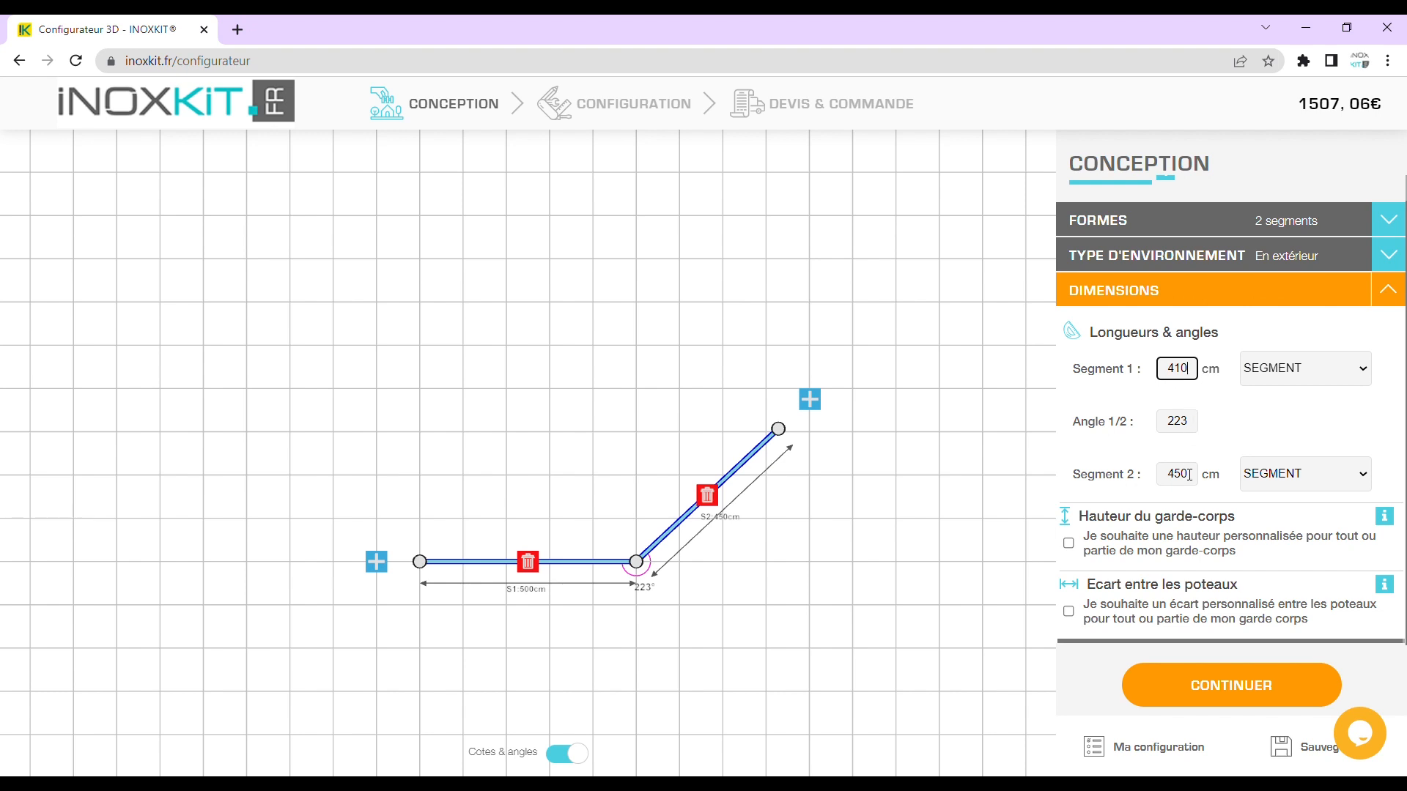
{"action": "double_click", "coordinate": [1189, 475]}
{"action": "type", "text": "275"}
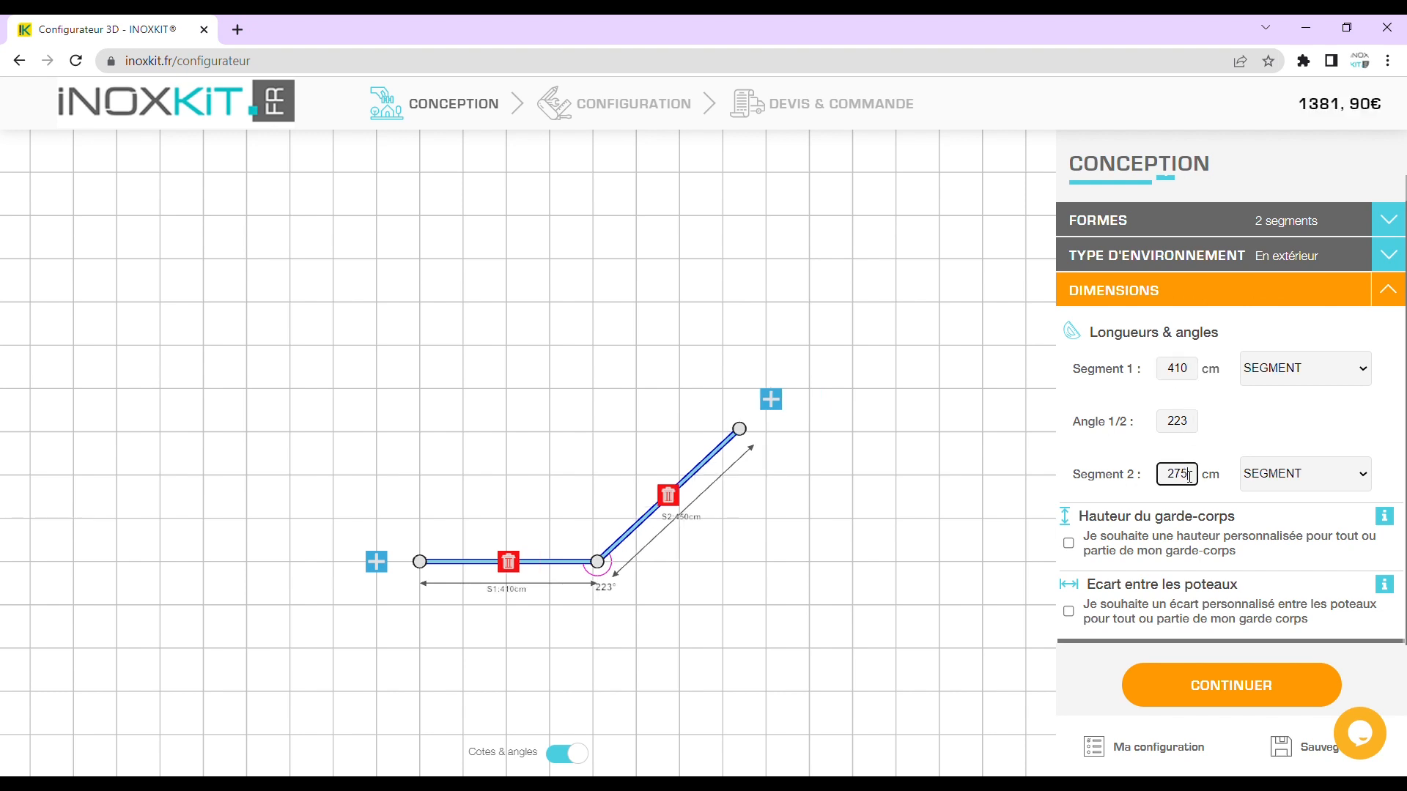
{"action": "key", "text": "Return"}
Set the angle between segments 1 and 2 to 90°.
{"action": "double_click", "coordinate": [1176, 430]}
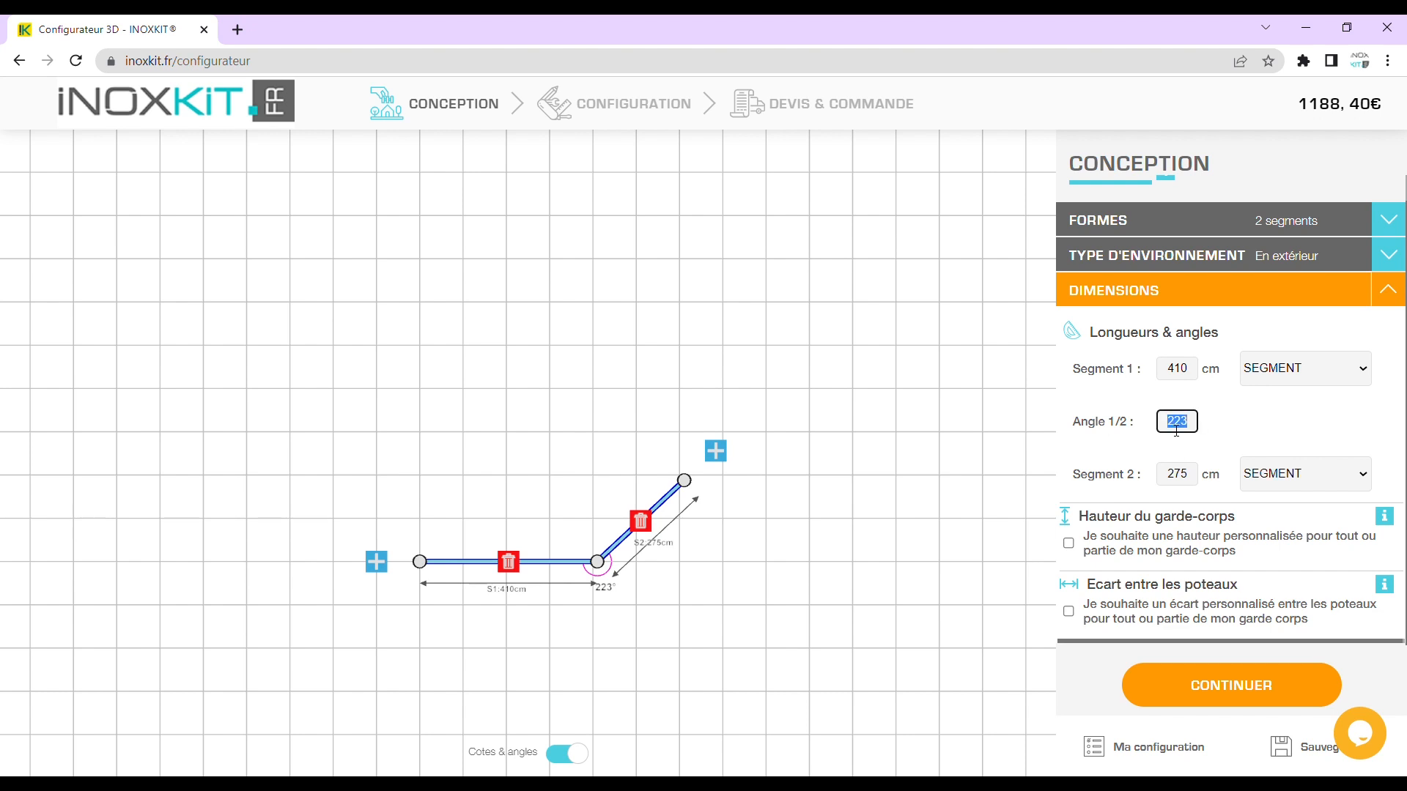
{"action": "type", "text": "90"}
{"action": "key", "text": "Return"}
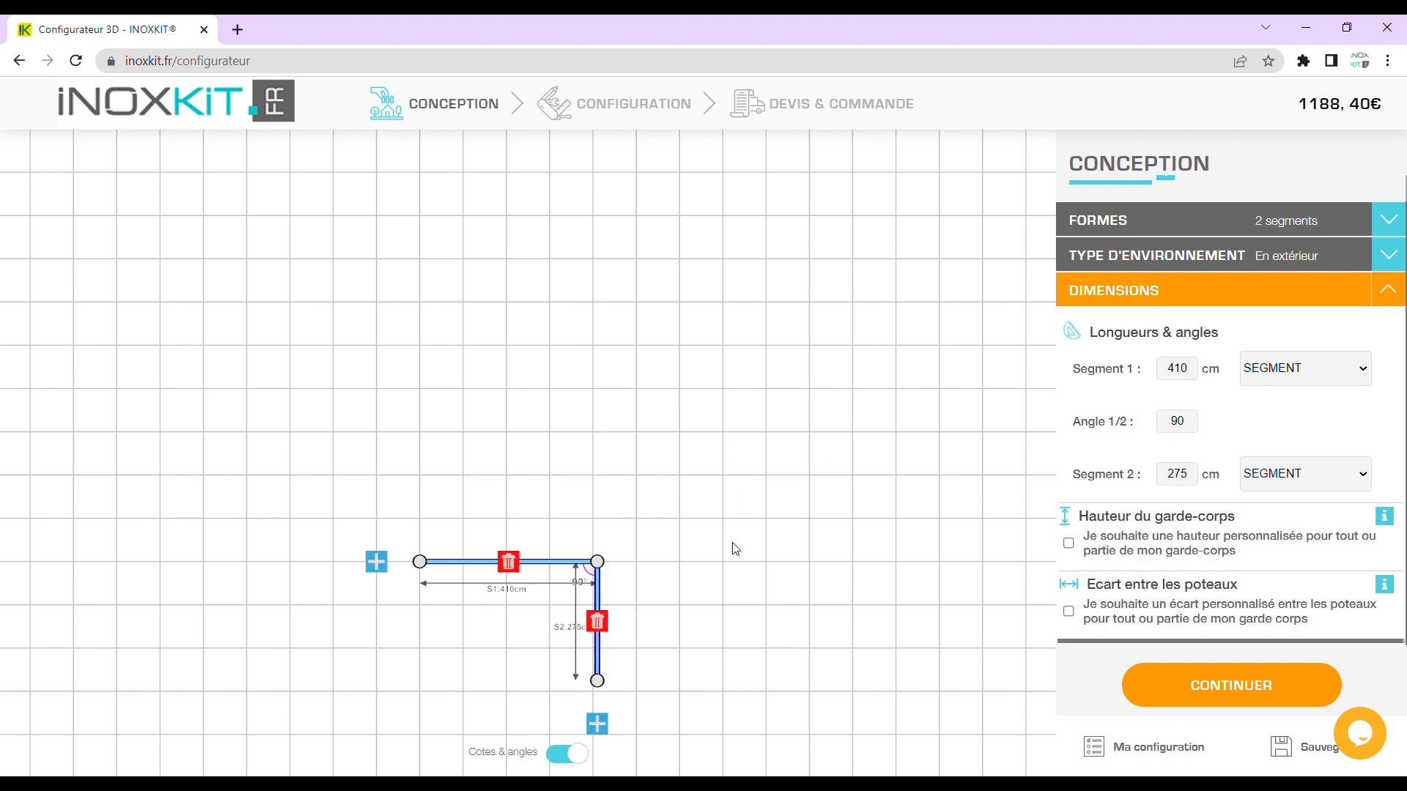
Add an ascending staircase with a total length of 210 cm after segment 2 and swing it to about 270° and 212 cm.
{"action": "left_click_drag", "start_coordinate": [737, 549], "coordinate": [733, 429]}
{"action": "scroll", "coordinate": [740, 432], "scroll_direction": "up", "scroll_amount": 5}
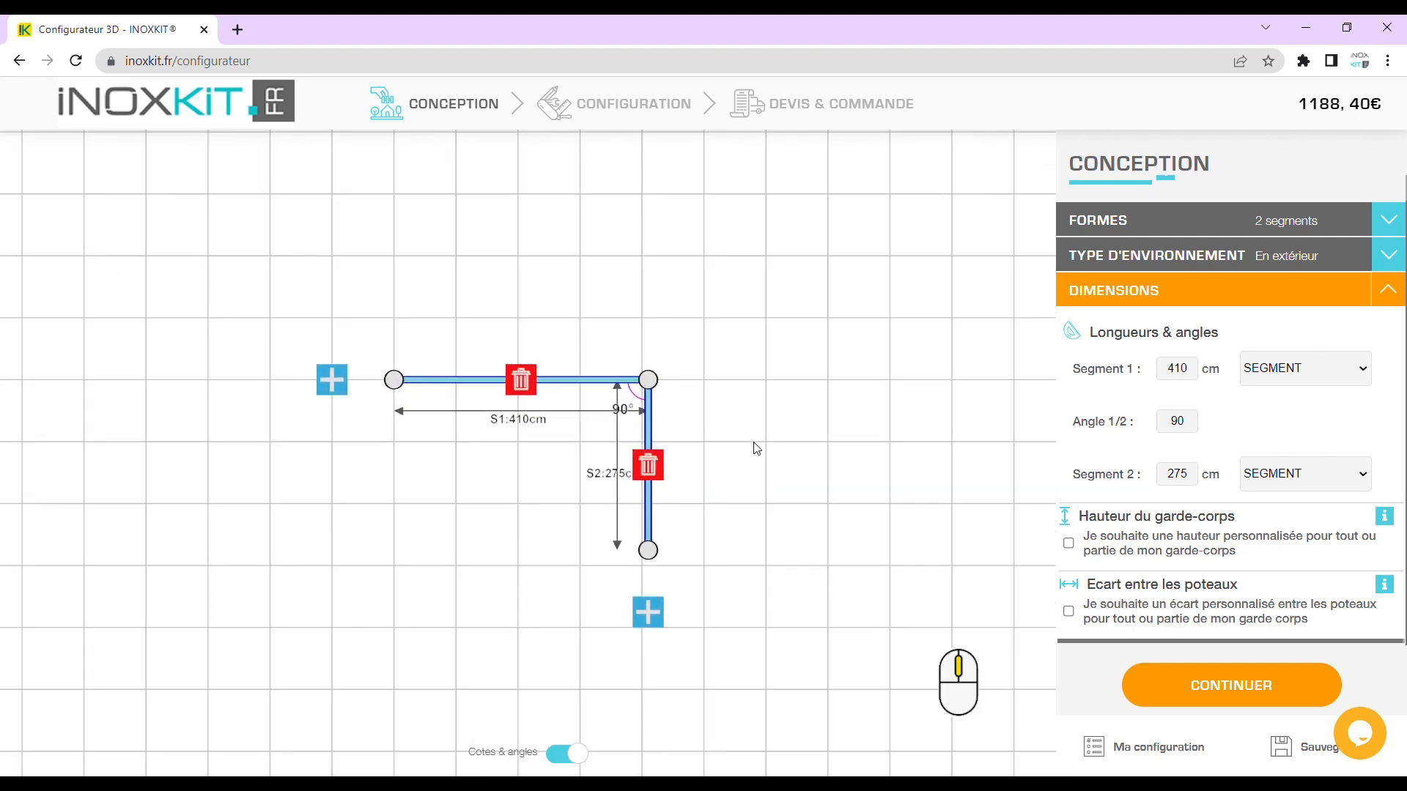
{"action": "scroll", "coordinate": [758, 443], "scroll_direction": "up", "scroll_amount": 4}
{"action": "scroll", "coordinate": [759, 442], "scroll_direction": "down", "scroll_amount": 5}
{"action": "mouse_move", "coordinate": [762, 451]}
{"action": "left_mouse_down"}
{"action": "mouse_move", "coordinate": [916, 437]}
{"action": "mouse_move", "coordinate": [644, 449]}
{"action": "mouse_move", "coordinate": [776, 444]}
{"action": "left_mouse_up"}
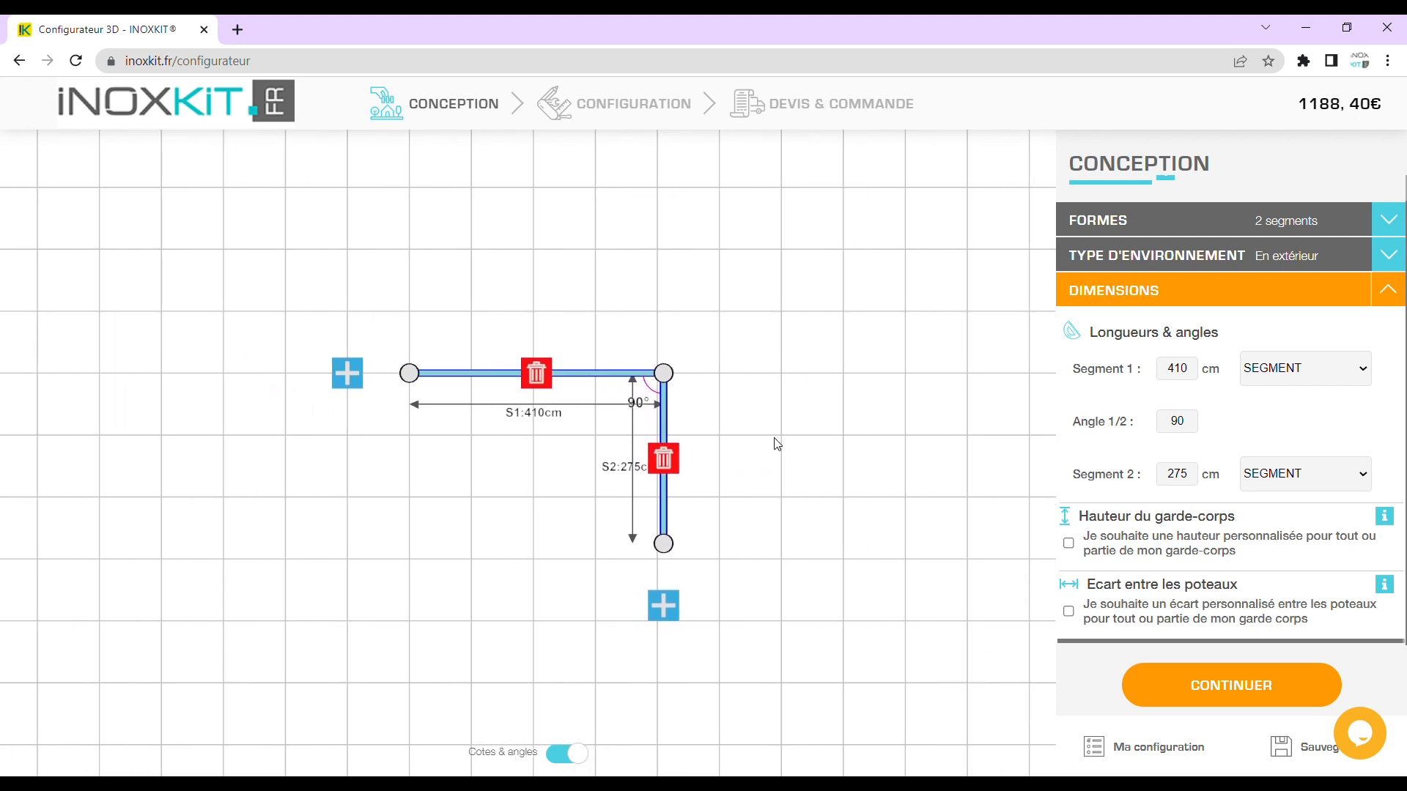
{"action": "left_click", "coordinate": [663, 606]}
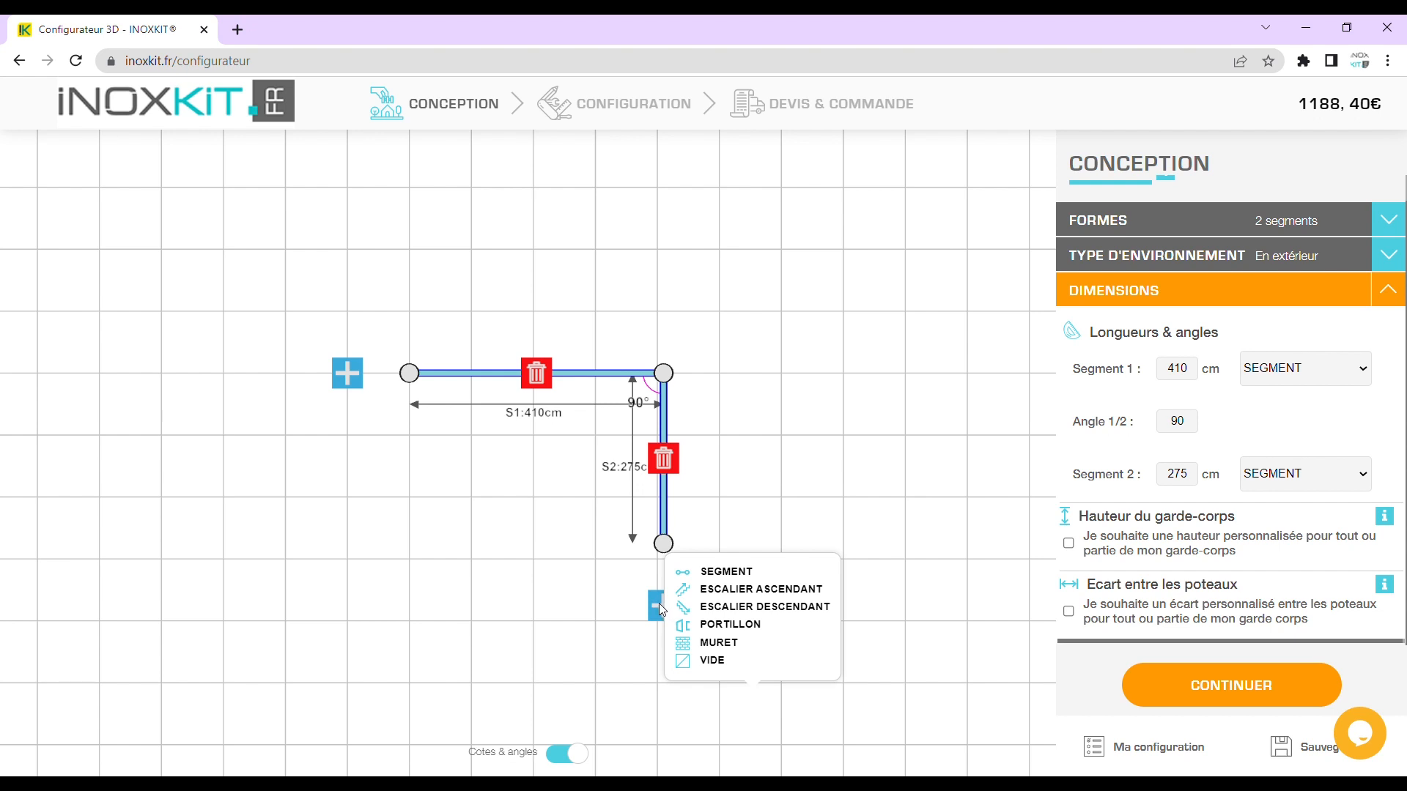
{"action": "left_click", "coordinate": [732, 590]}
{"action": "double_click", "coordinate": [729, 469]}
{"action": "type", "text": "210"}
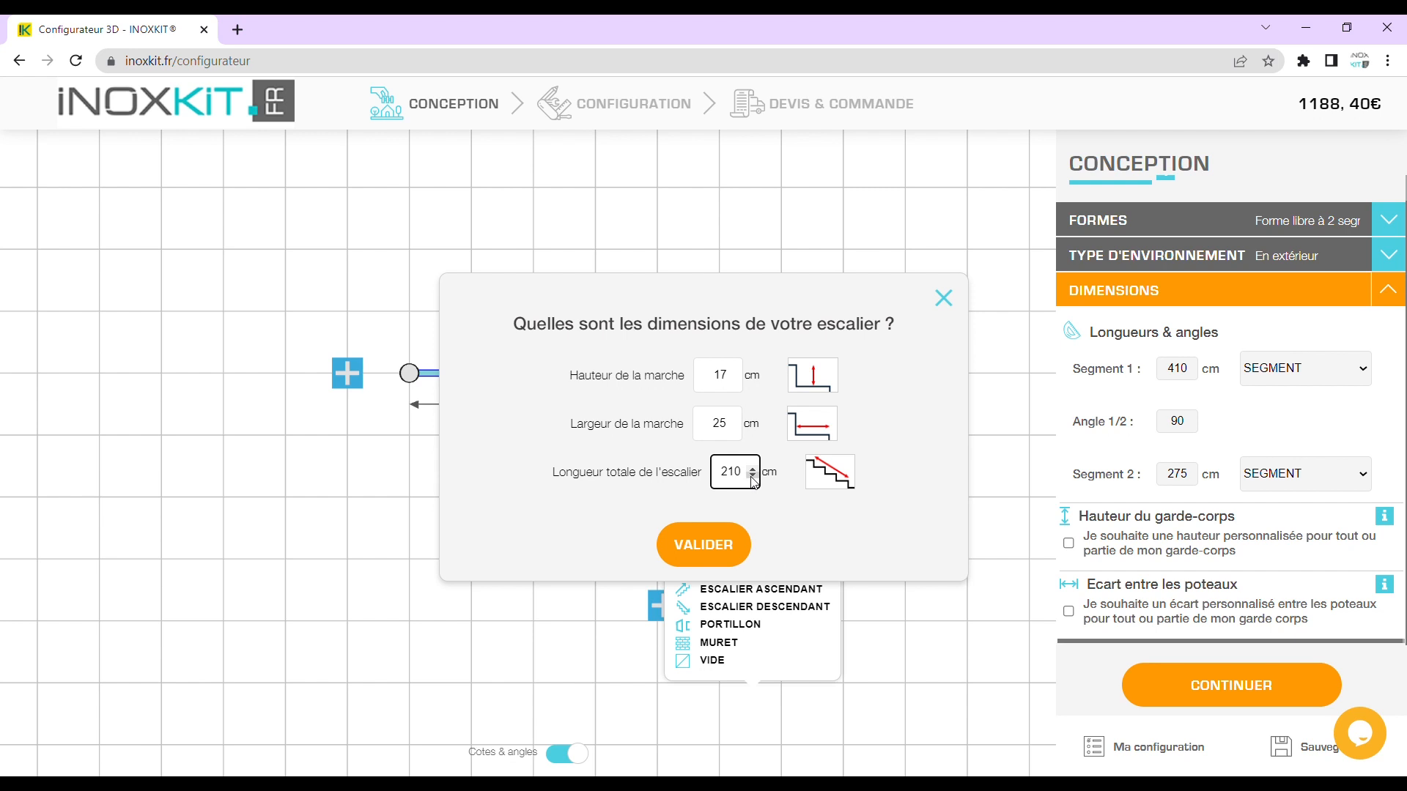
{"action": "left_click", "coordinate": [708, 549]}
{"action": "left_click_drag", "start_coordinate": [671, 654], "coordinate": [772, 551]}
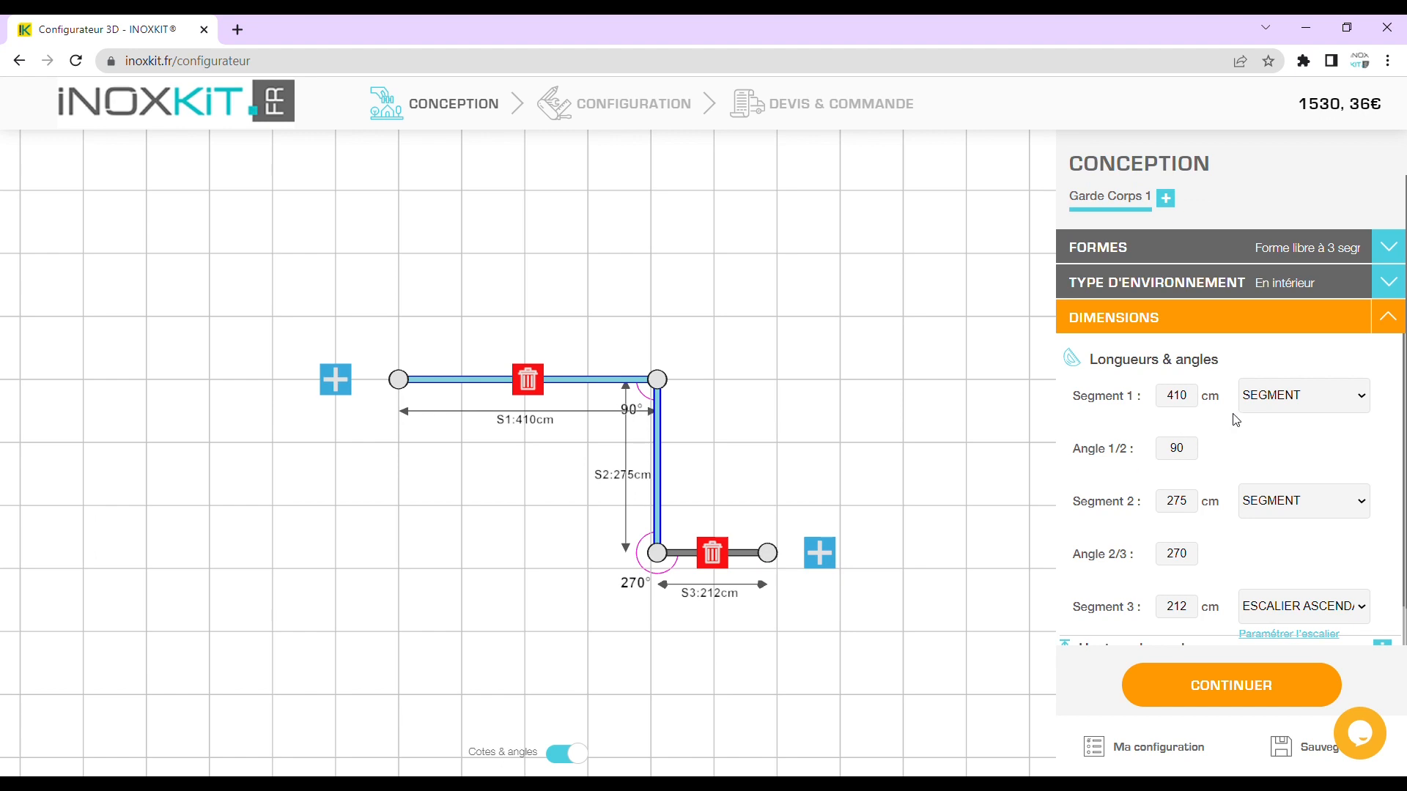
Validate the choices for the Conception stage and continue to the Configuration stage.
{"action": "left_click", "coordinate": [1389, 318]}
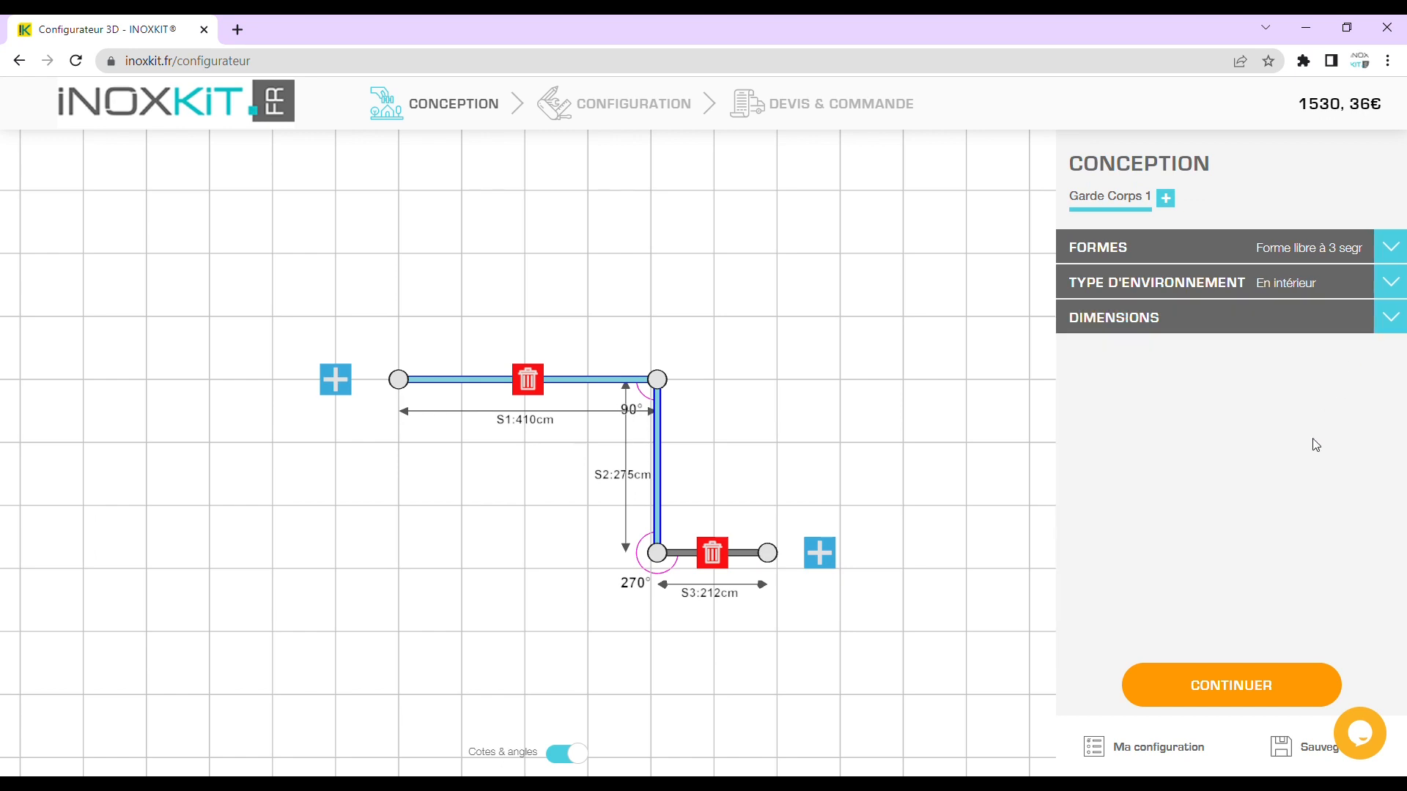
{"action": "left_click", "coordinate": [1240, 698]}
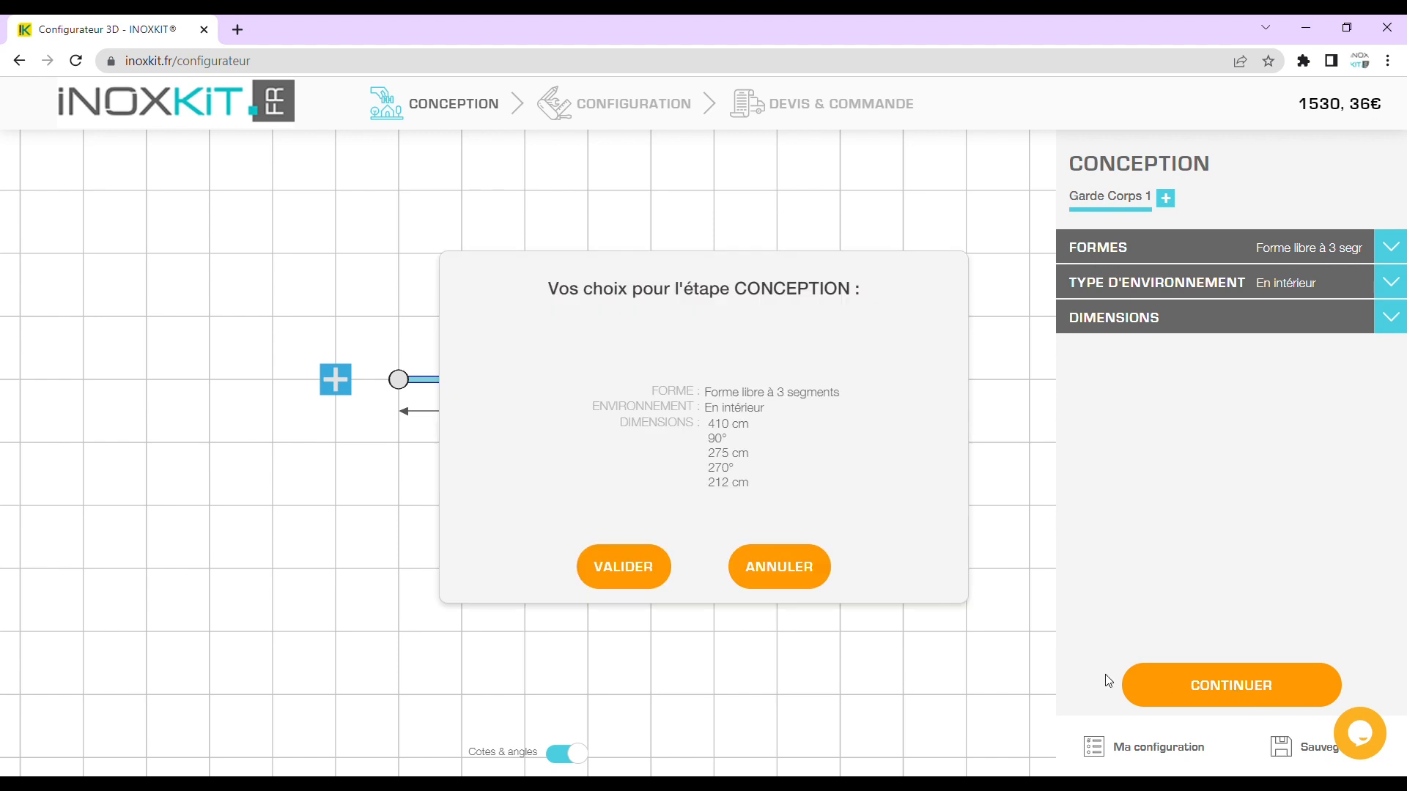
{"action": "left_click", "coordinate": [584, 576]}
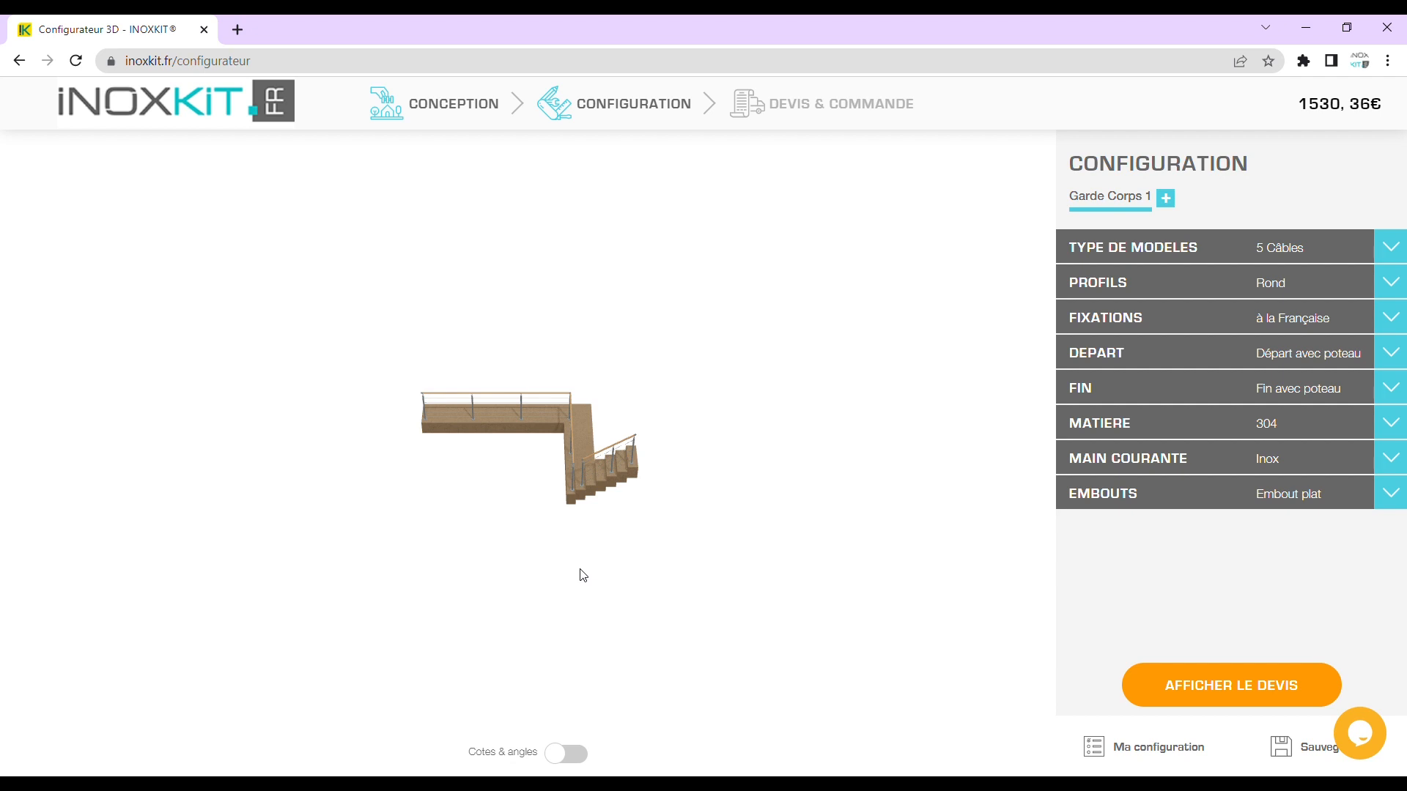
Examine the railing and its staircase in the 3D view, up close and from several angles.
{"action": "right_click_drag", "start_coordinate": [584, 575], "coordinate": [606, 582]}
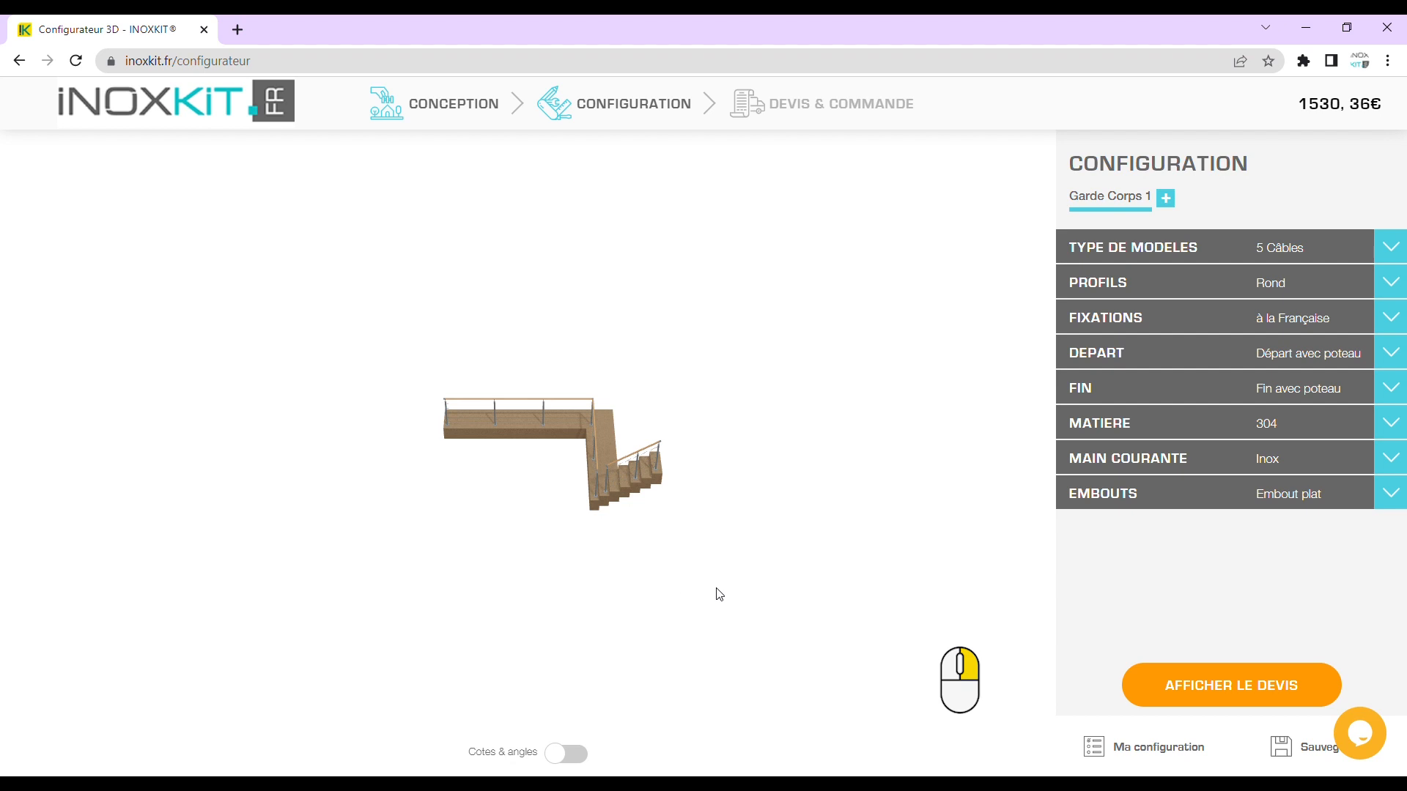
{"action": "scroll", "coordinate": [719, 593], "scroll_direction": "up", "scroll_amount": 3}
{"action": "scroll", "coordinate": [717, 590], "scroll_direction": "up", "scroll_amount": 2}
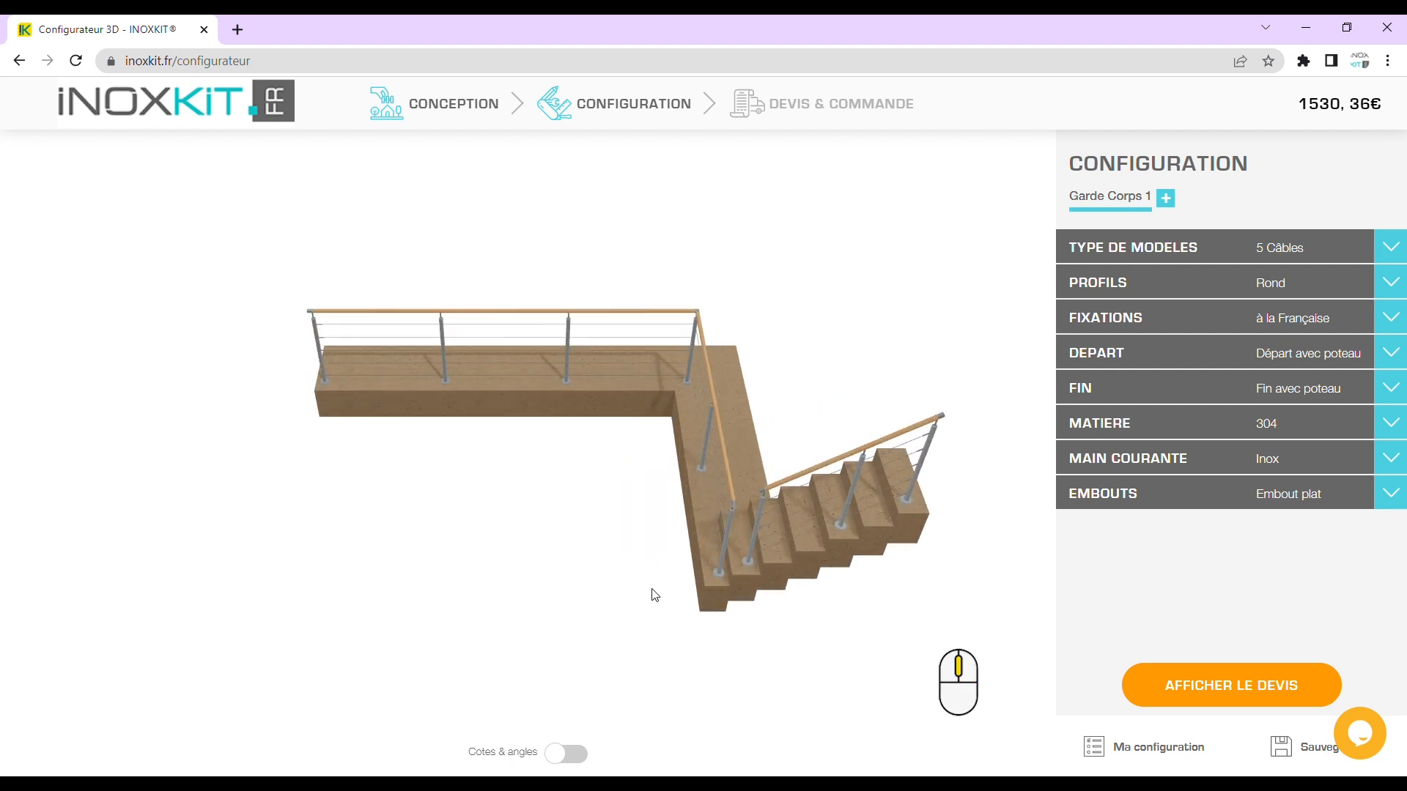
{"action": "left_click_drag", "start_coordinate": [454, 612], "coordinate": [650, 537]}
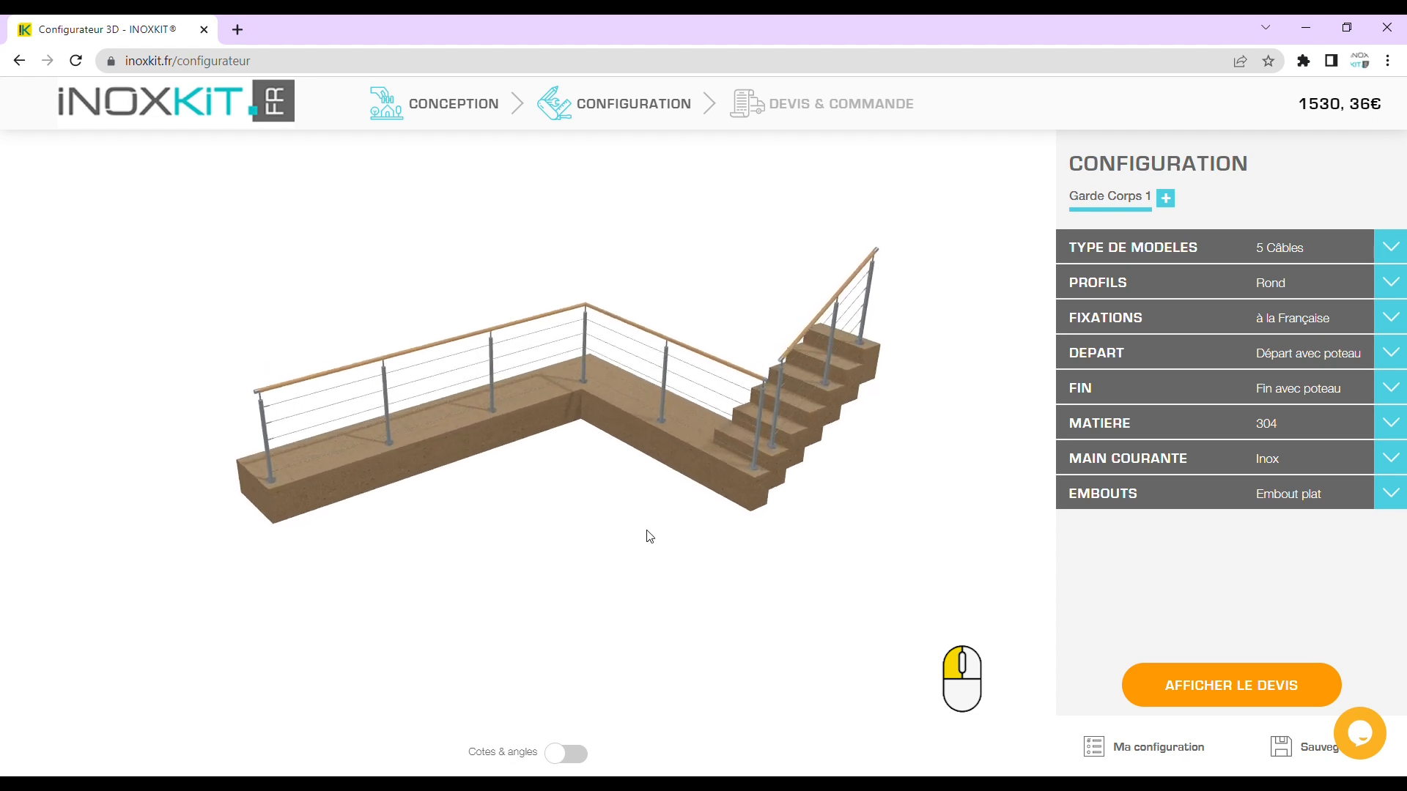
{"action": "scroll", "coordinate": [734, 569], "scroll_direction": "up", "scroll_amount": 3}
{"action": "right_click_drag", "start_coordinate": [638, 521], "coordinate": [612, 581]}
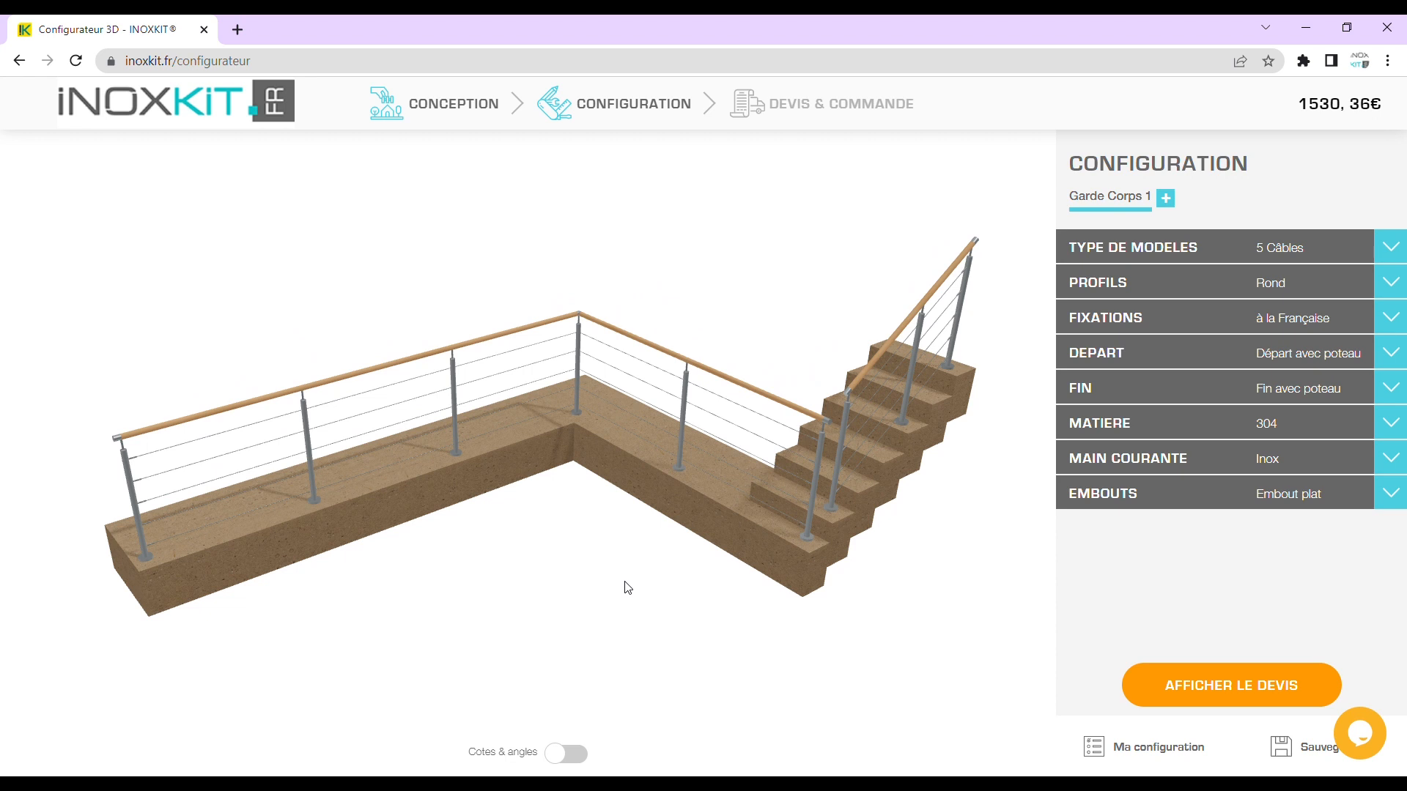
{"action": "left_click_drag", "start_coordinate": [628, 587], "coordinate": [659, 496]}
Try the 3 Câbles + Verre, 5 Lisses, post-mounted glass and Mehnir models on the railing.
{"action": "left_click", "coordinate": [1390, 249]}
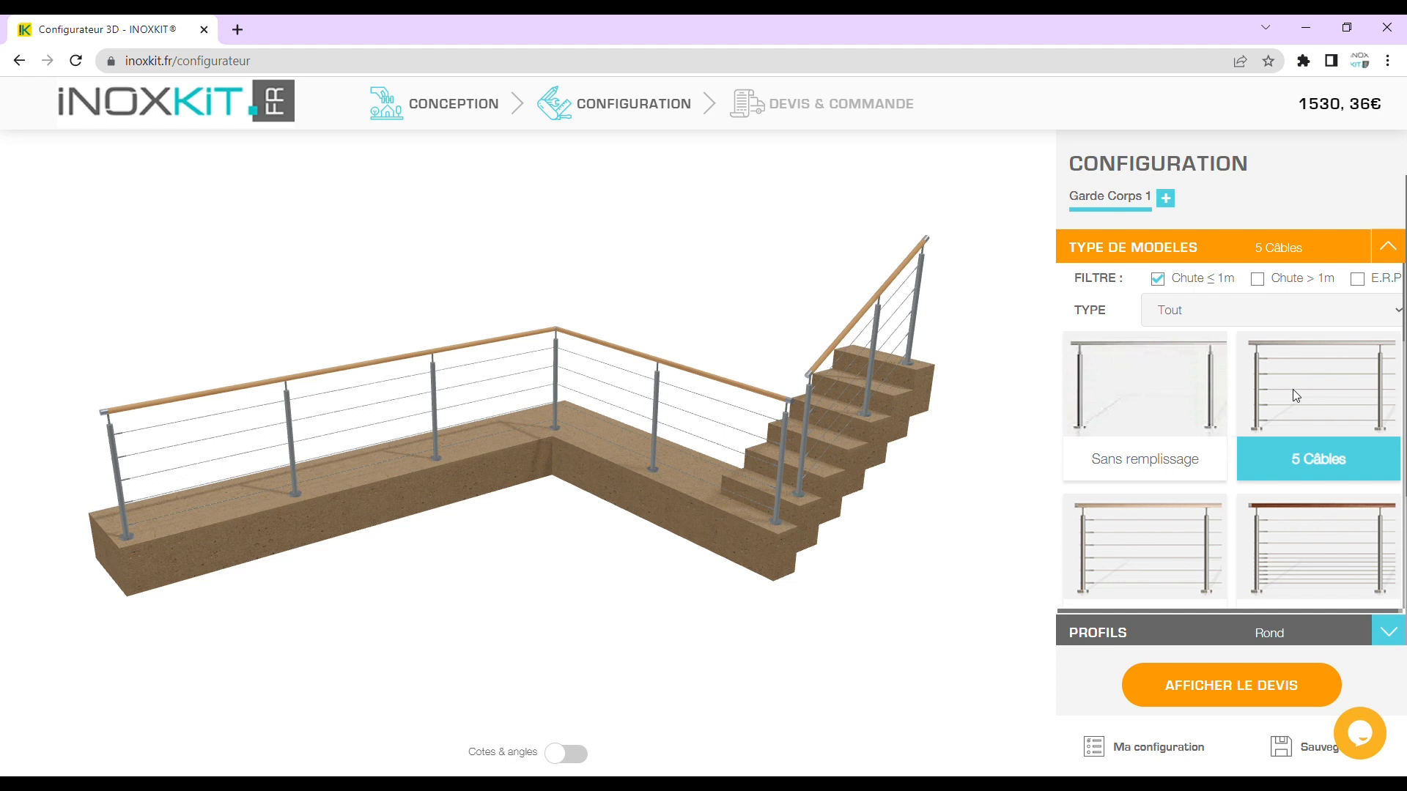
{"action": "scroll", "coordinate": [1293, 389], "scroll_direction": "down", "scroll_amount": 5}
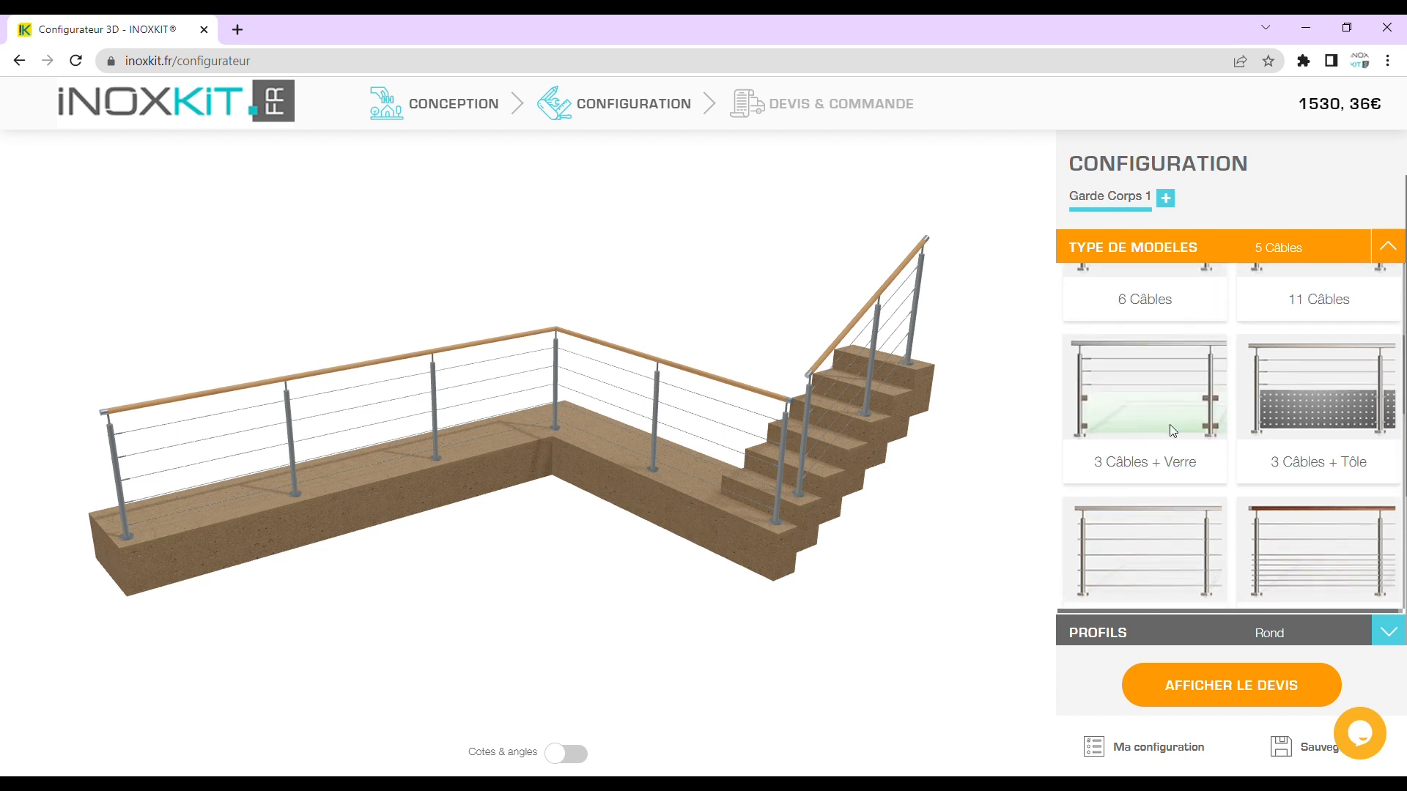
{"action": "left_click", "coordinate": [1143, 420]}
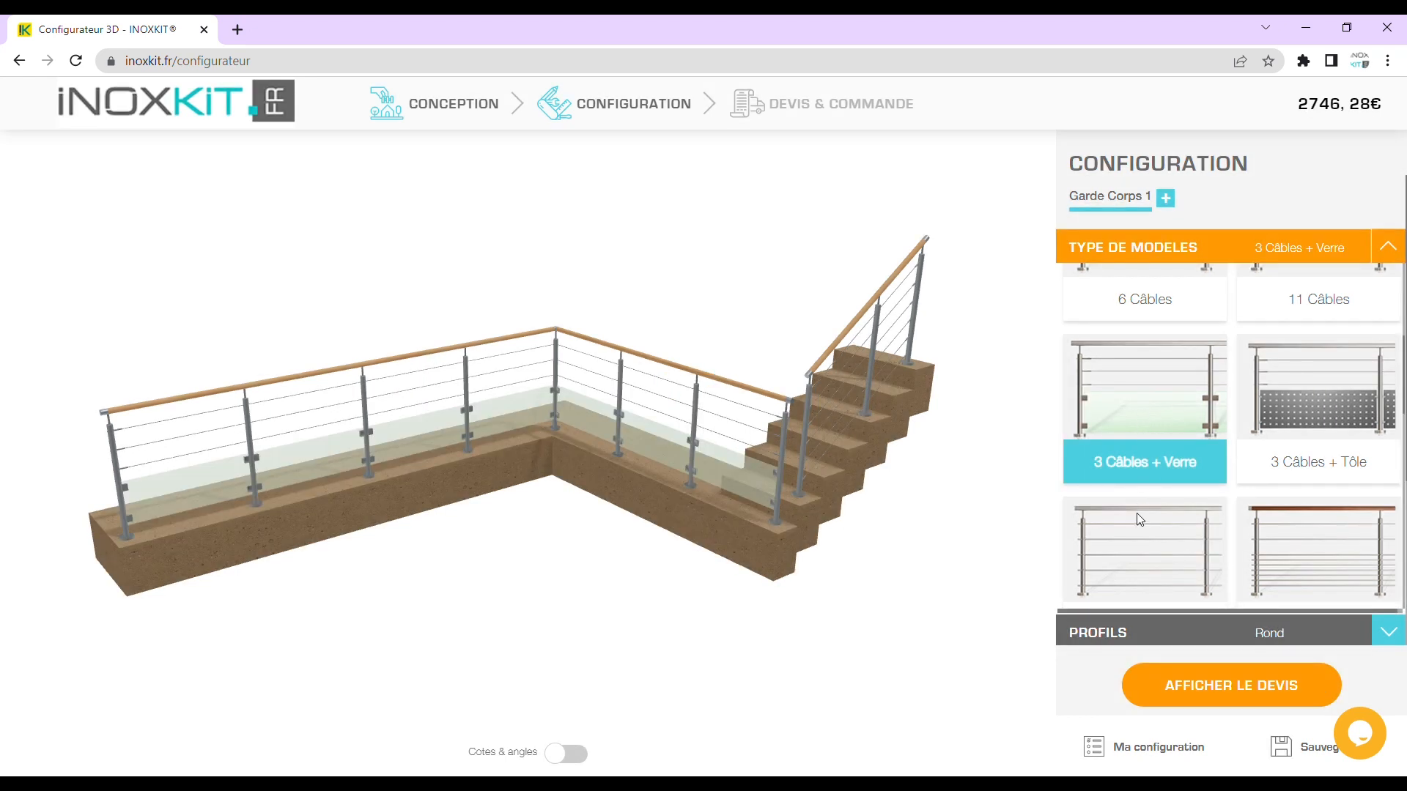
{"action": "left_click", "coordinate": [1139, 549]}
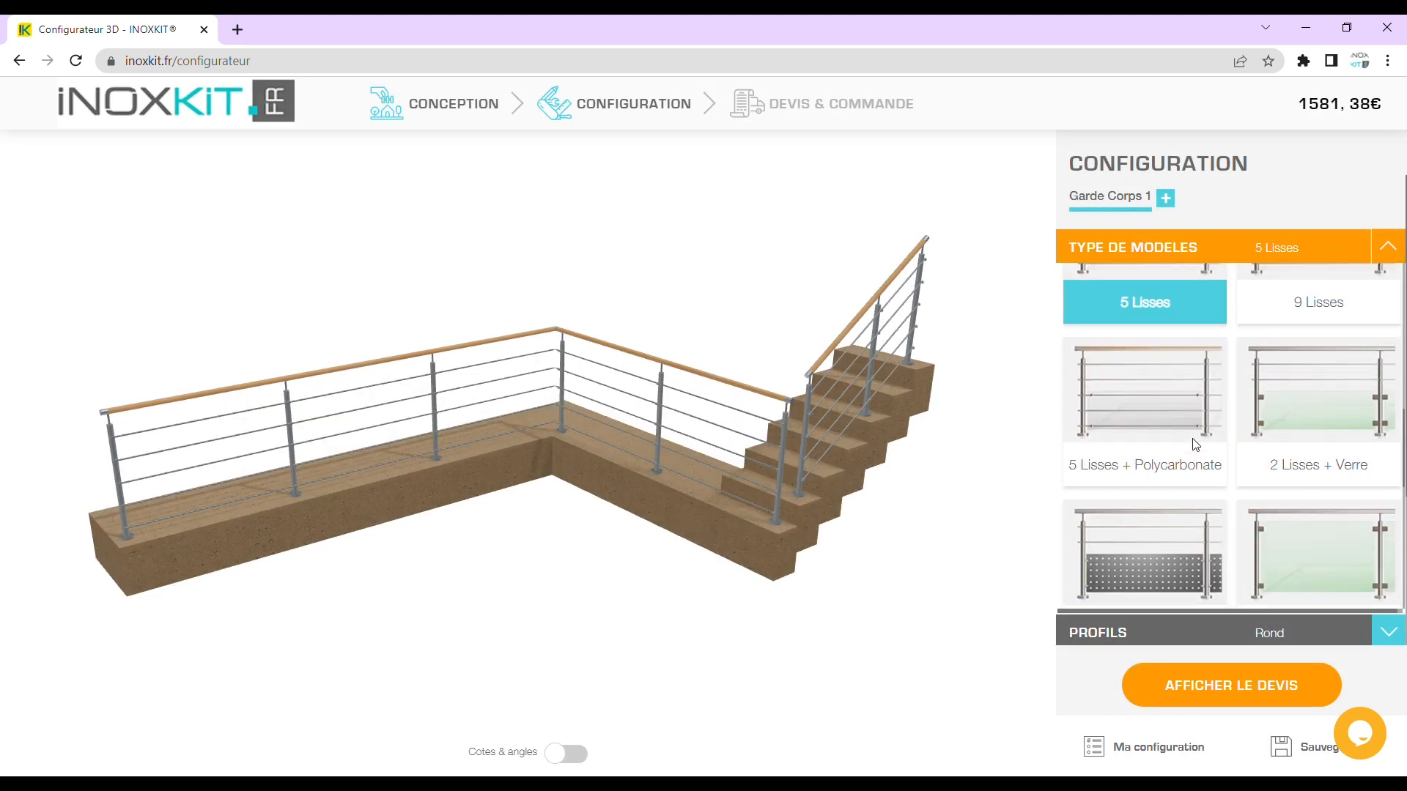
{"action": "left_click", "coordinate": [1300, 569]}
{"action": "scroll", "coordinate": [1260, 507], "scroll_direction": "down", "scroll_amount": 4}
{"action": "left_click", "coordinate": [1131, 510]}
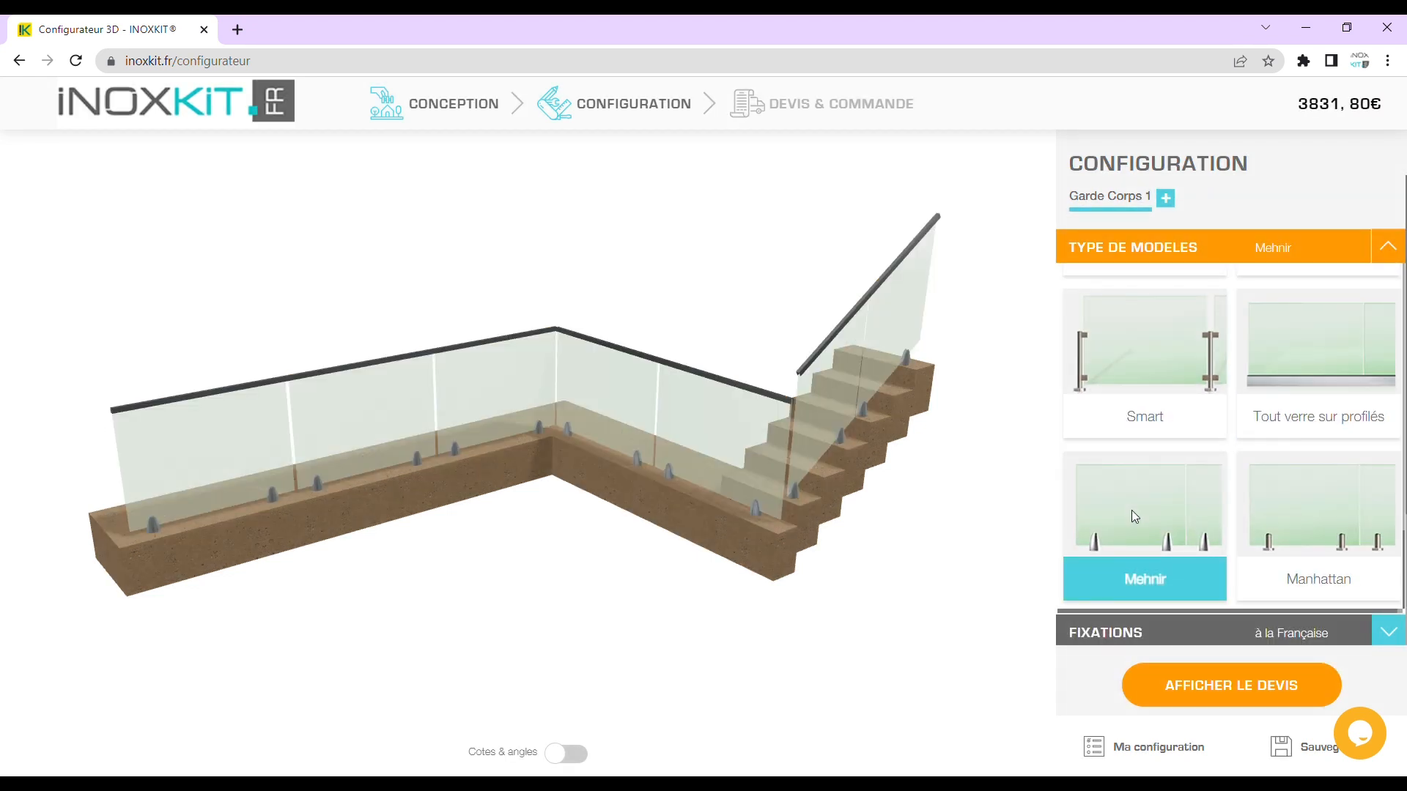
Filter the railing models by Chute > 1m and by E.R.P, and return to the Chute ≤ 1m filter.
{"action": "scroll", "coordinate": [1140, 513], "scroll_direction": "up", "scroll_amount": 15}
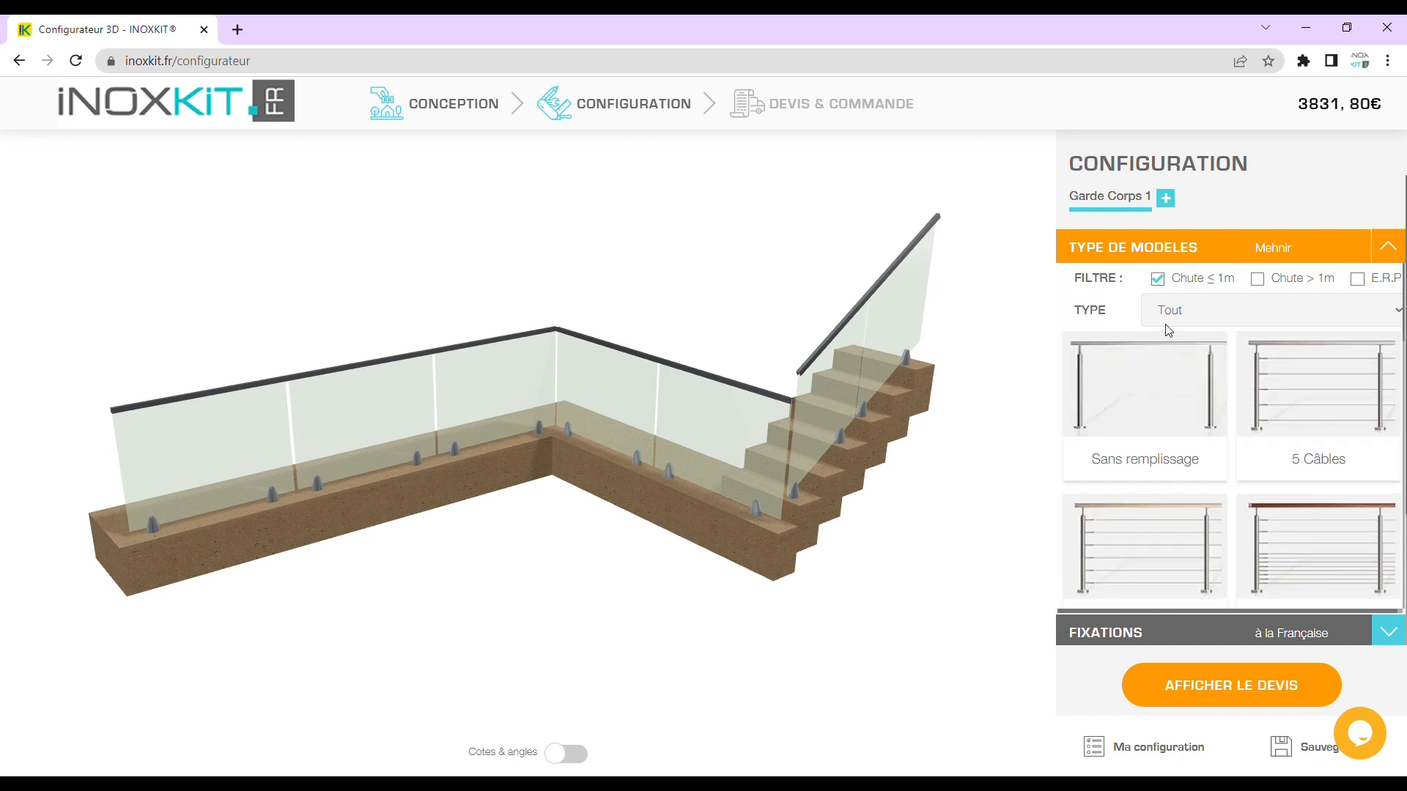
{"action": "left_click", "coordinate": [1258, 279]}
{"action": "left_click", "coordinate": [1358, 280]}
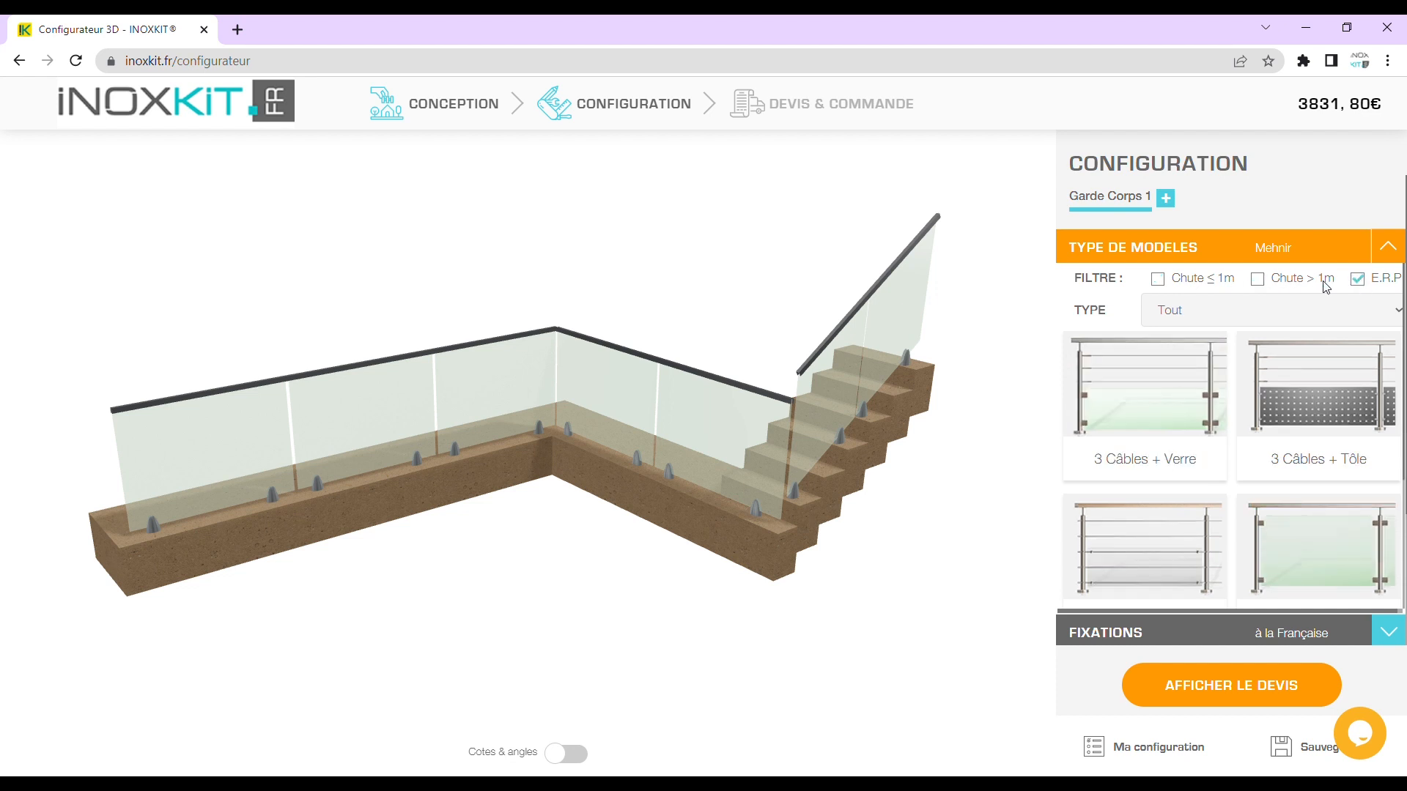
{"action": "left_click", "coordinate": [1159, 281]}
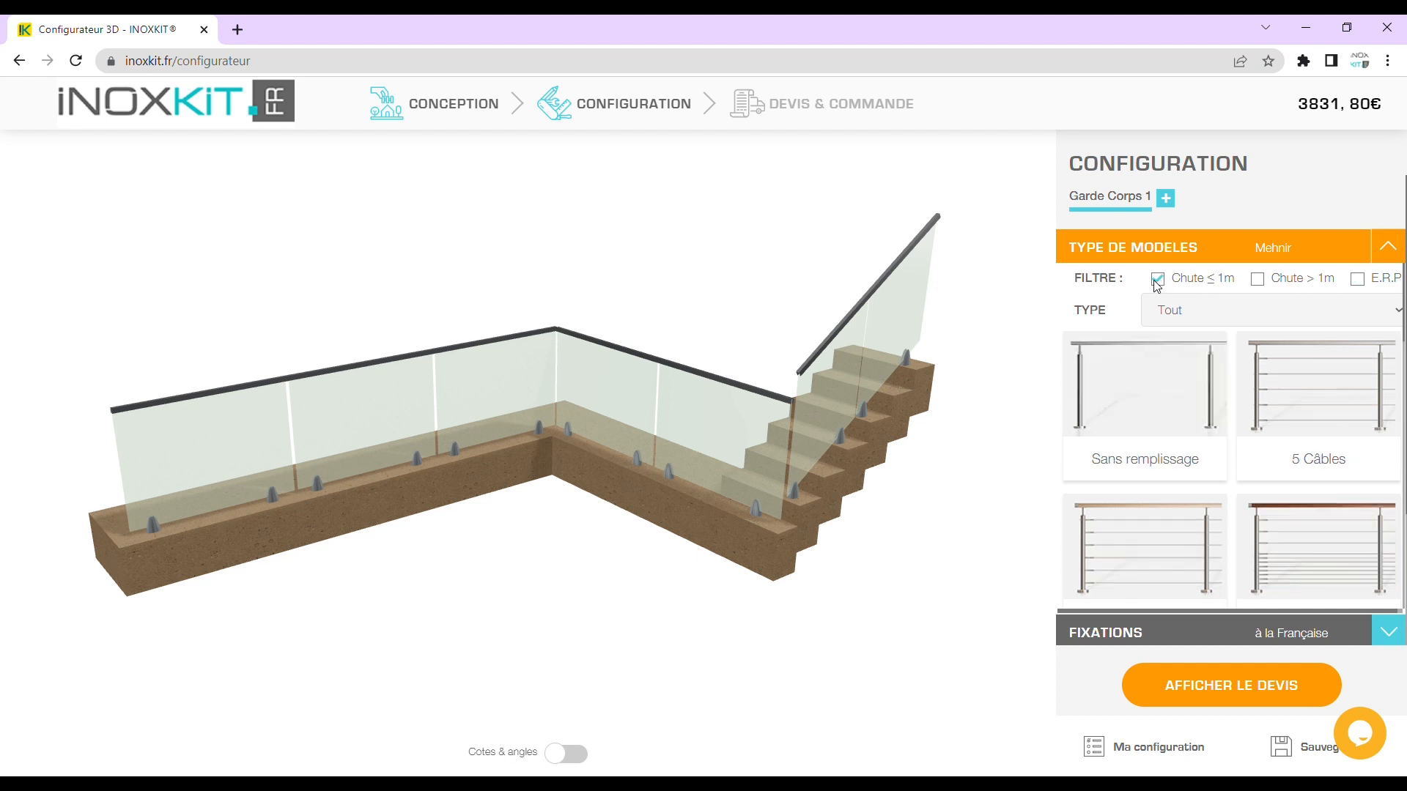
Browse the railing models by type, including Cables and Verre, and reset the type filter to Tout.
{"action": "left_click", "coordinate": [1180, 364]}
{"action": "left_click", "coordinate": [1179, 308]}
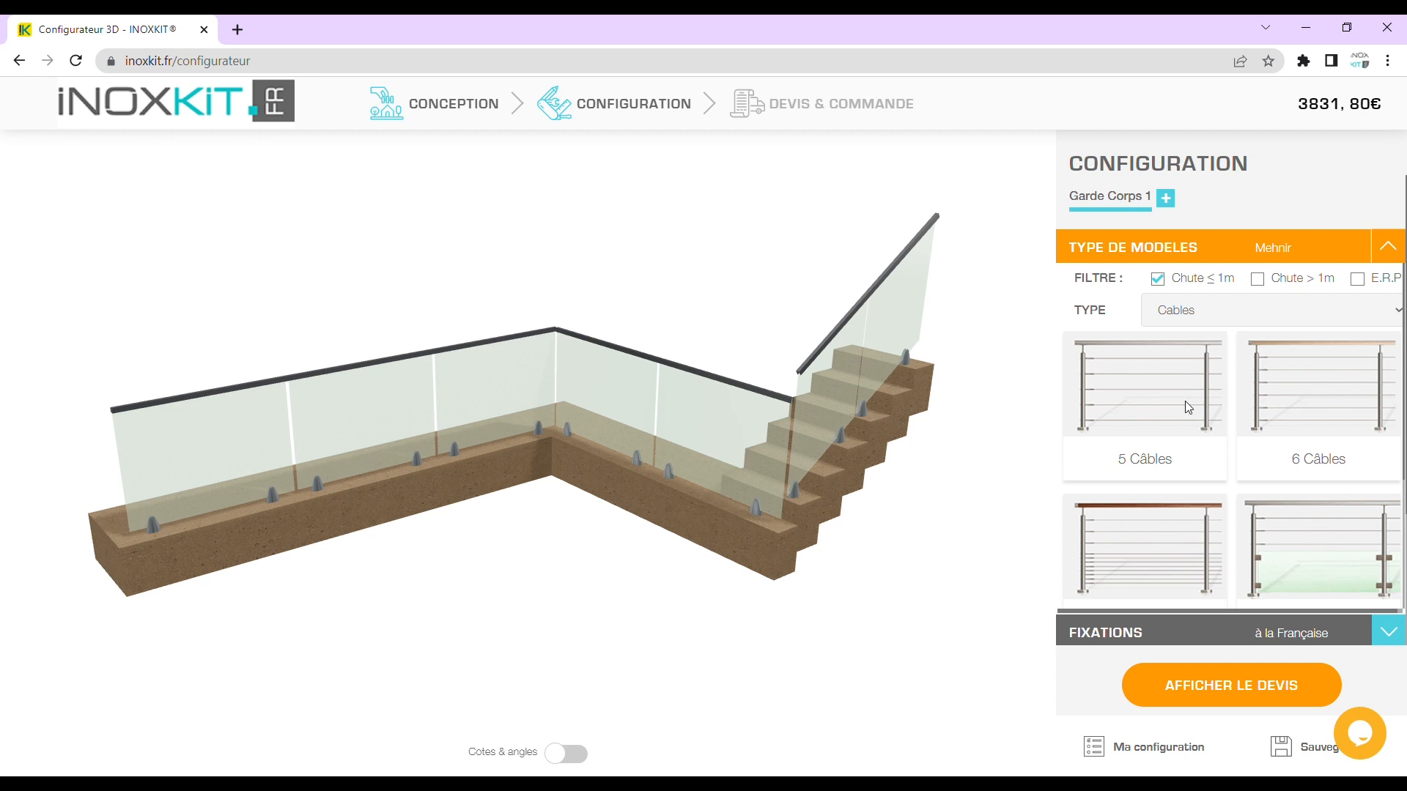
{"action": "left_click", "coordinate": [1185, 400]}
{"action": "left_click", "coordinate": [1192, 315]}
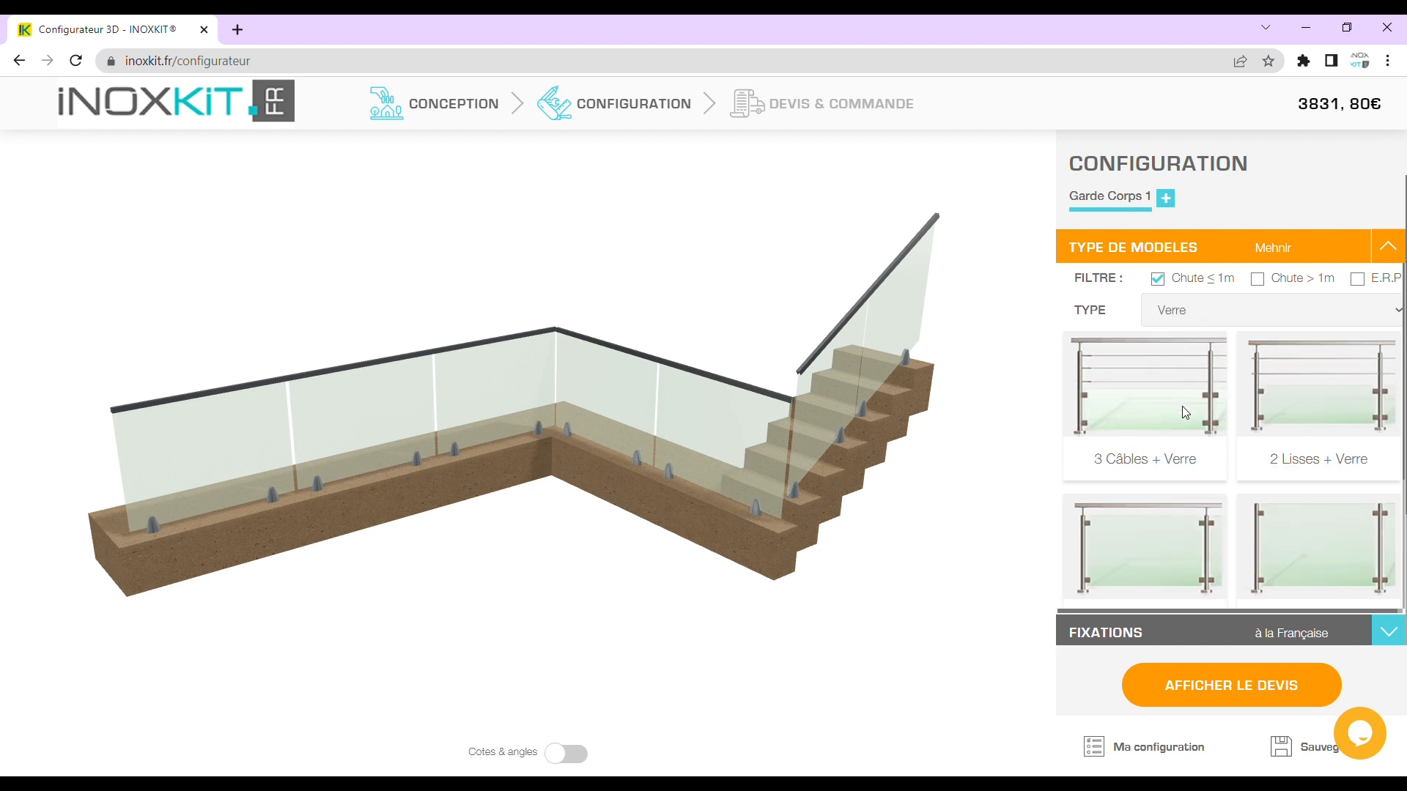
{"action": "left_click", "coordinate": [1188, 439]}
{"action": "left_click", "coordinate": [1202, 316]}
{"action": "left_click", "coordinate": [1190, 335]}
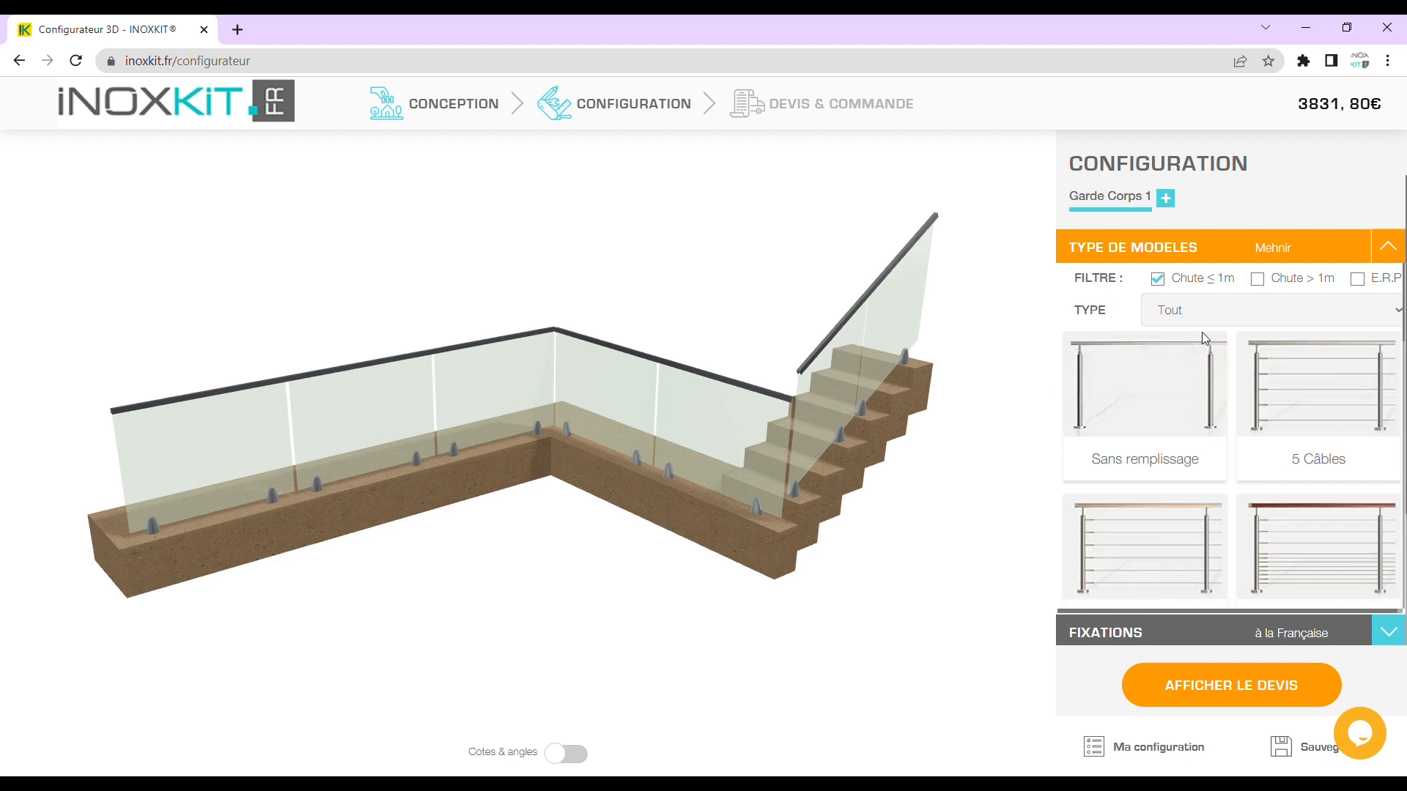
Apply the 5 Câbles model to the railing and change its profile to Carré.
{"action": "left_click", "coordinate": [1297, 400]}
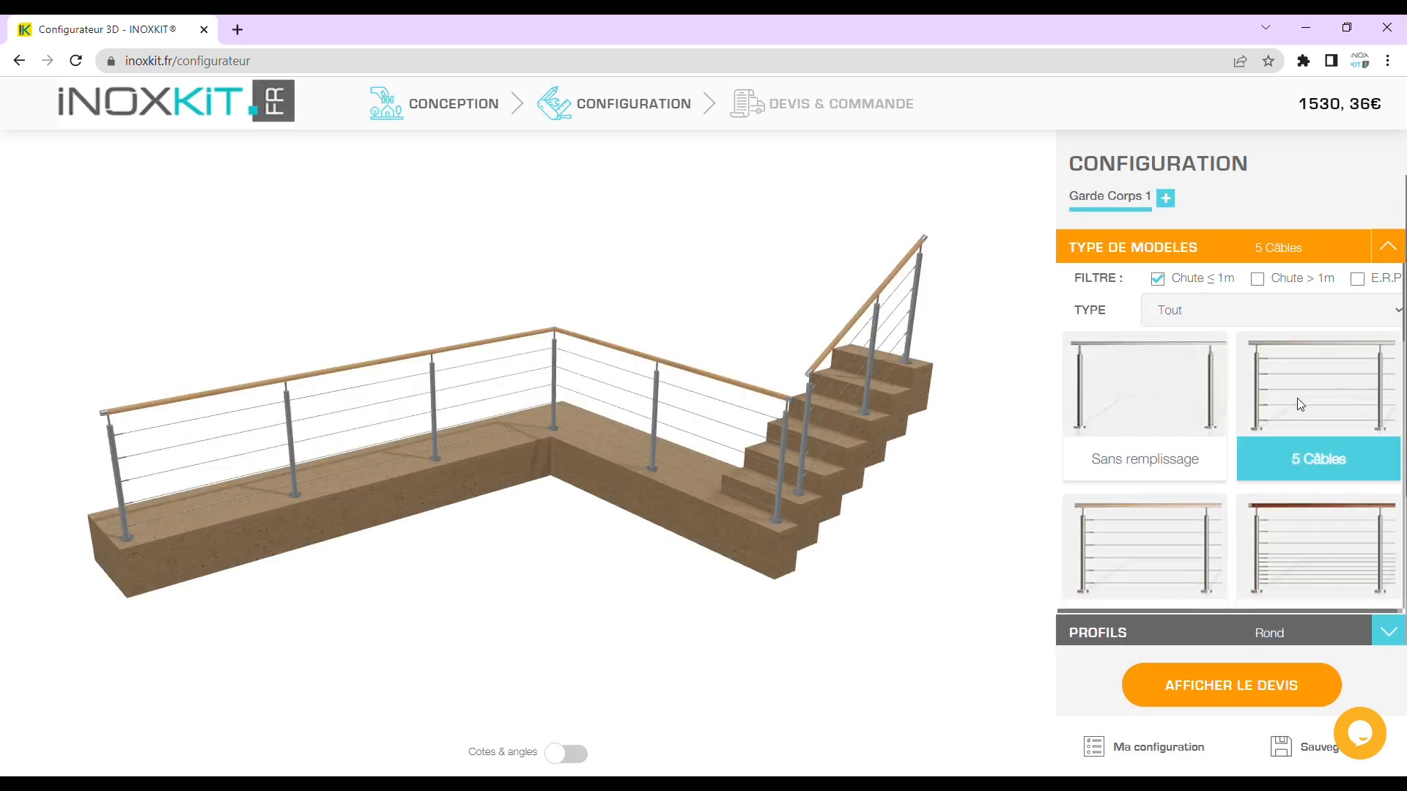
{"action": "left_click", "coordinate": [1388, 248]}
{"action": "left_click", "coordinate": [1389, 279]}
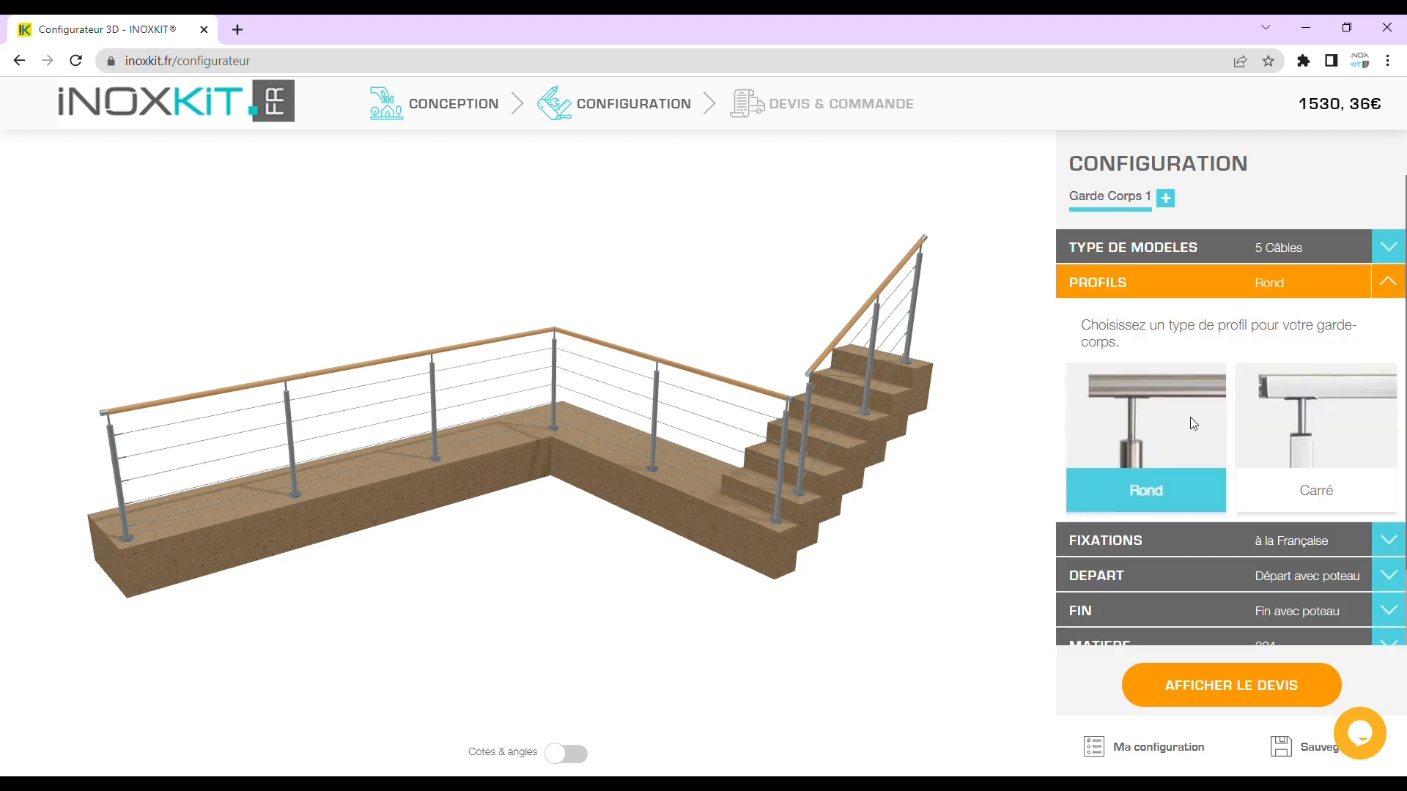
{"action": "left_click", "coordinate": [1305, 416]}
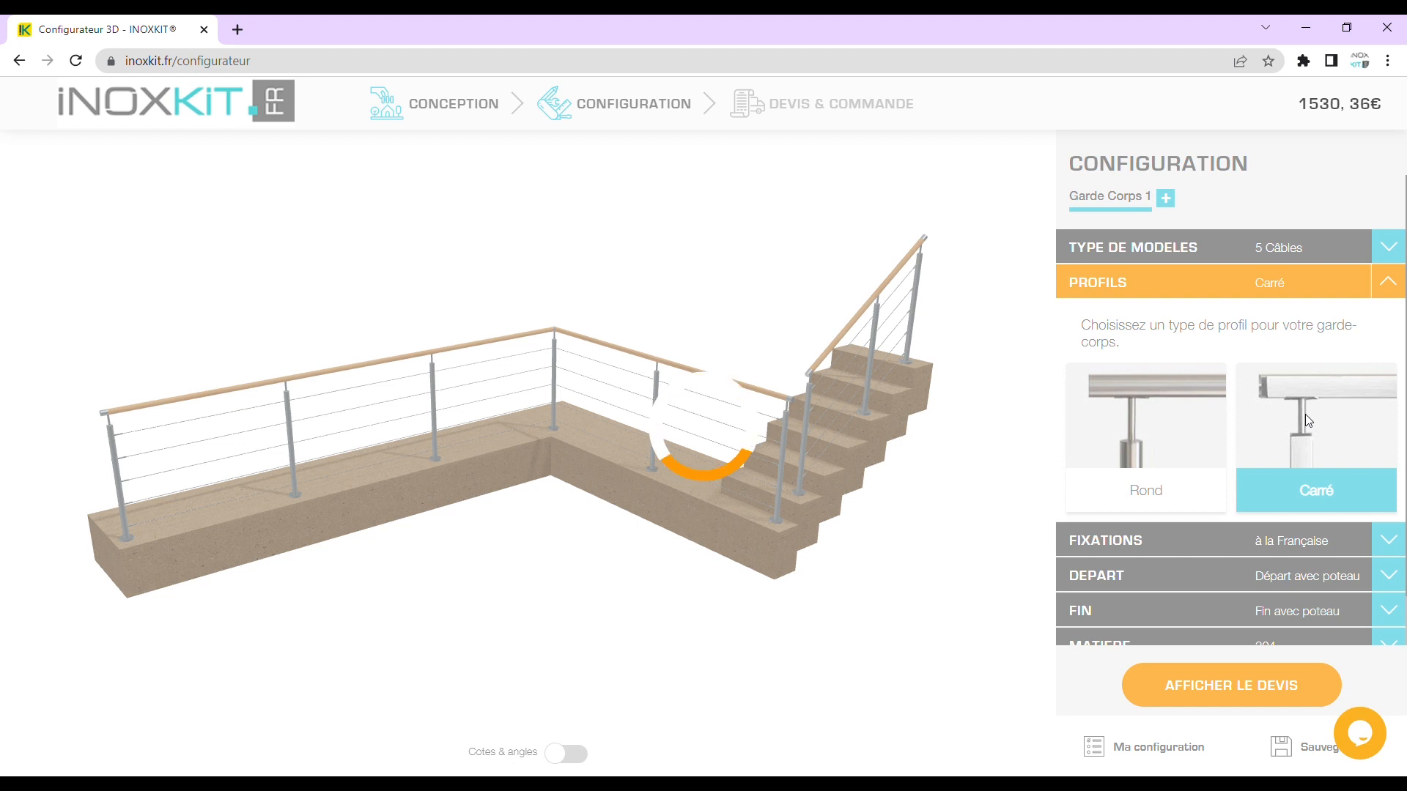
Set the railing's profile to Rond, and try the à l'Anglaise fixing before returning to à la Française.
{"action": "left_click", "coordinate": [1156, 441]}
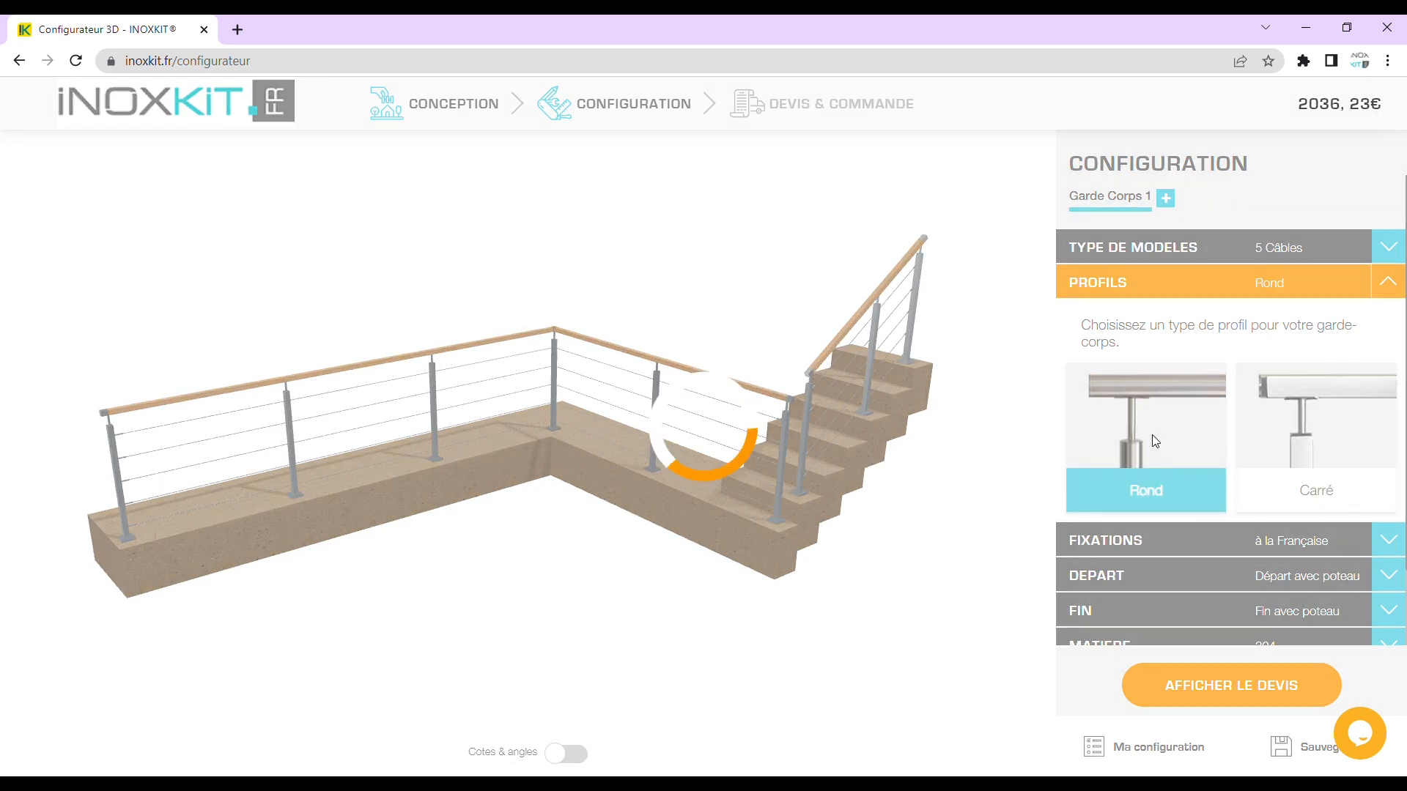
{"action": "left_click", "coordinate": [1389, 284]}
{"action": "left_click", "coordinate": [1386, 319]}
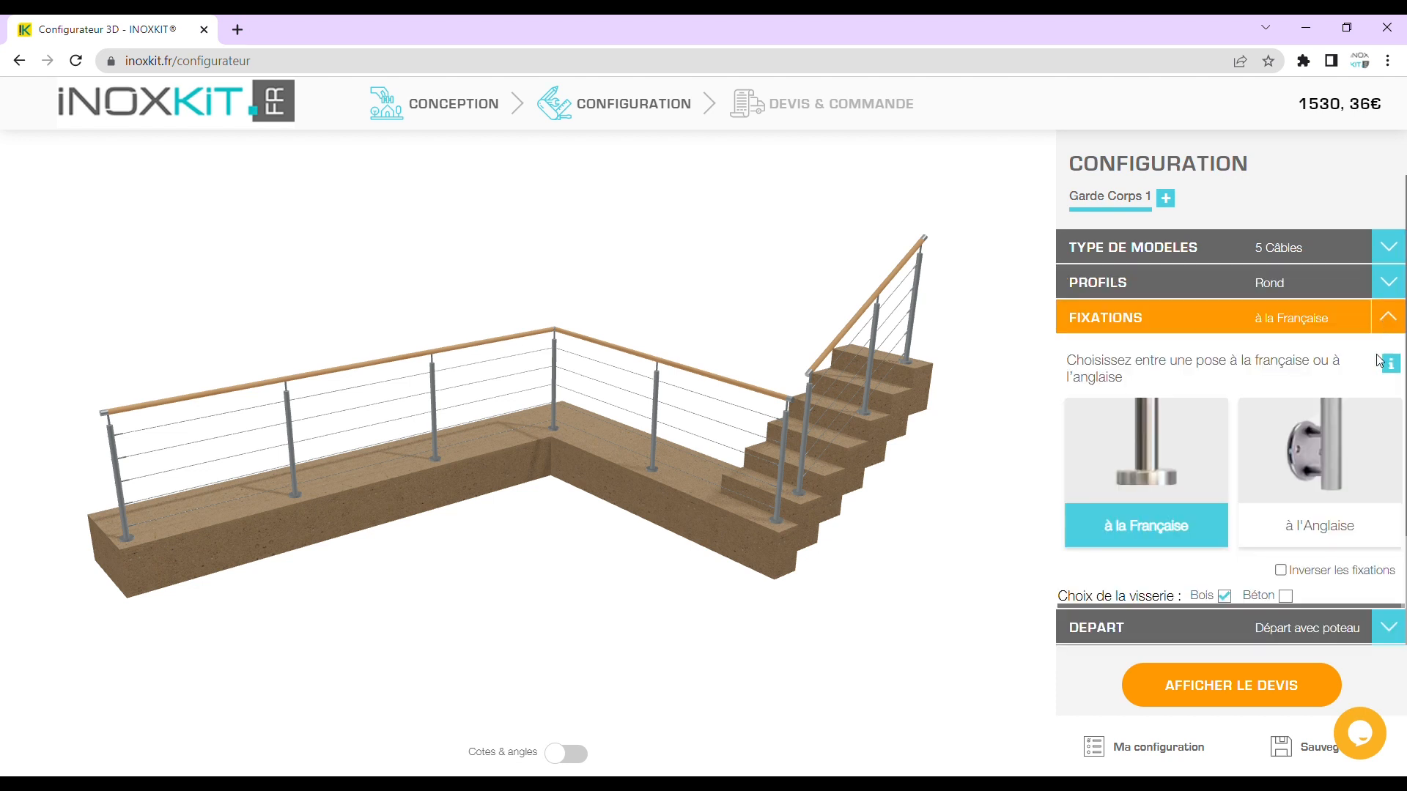
{"action": "left_click", "coordinate": [1317, 452]}
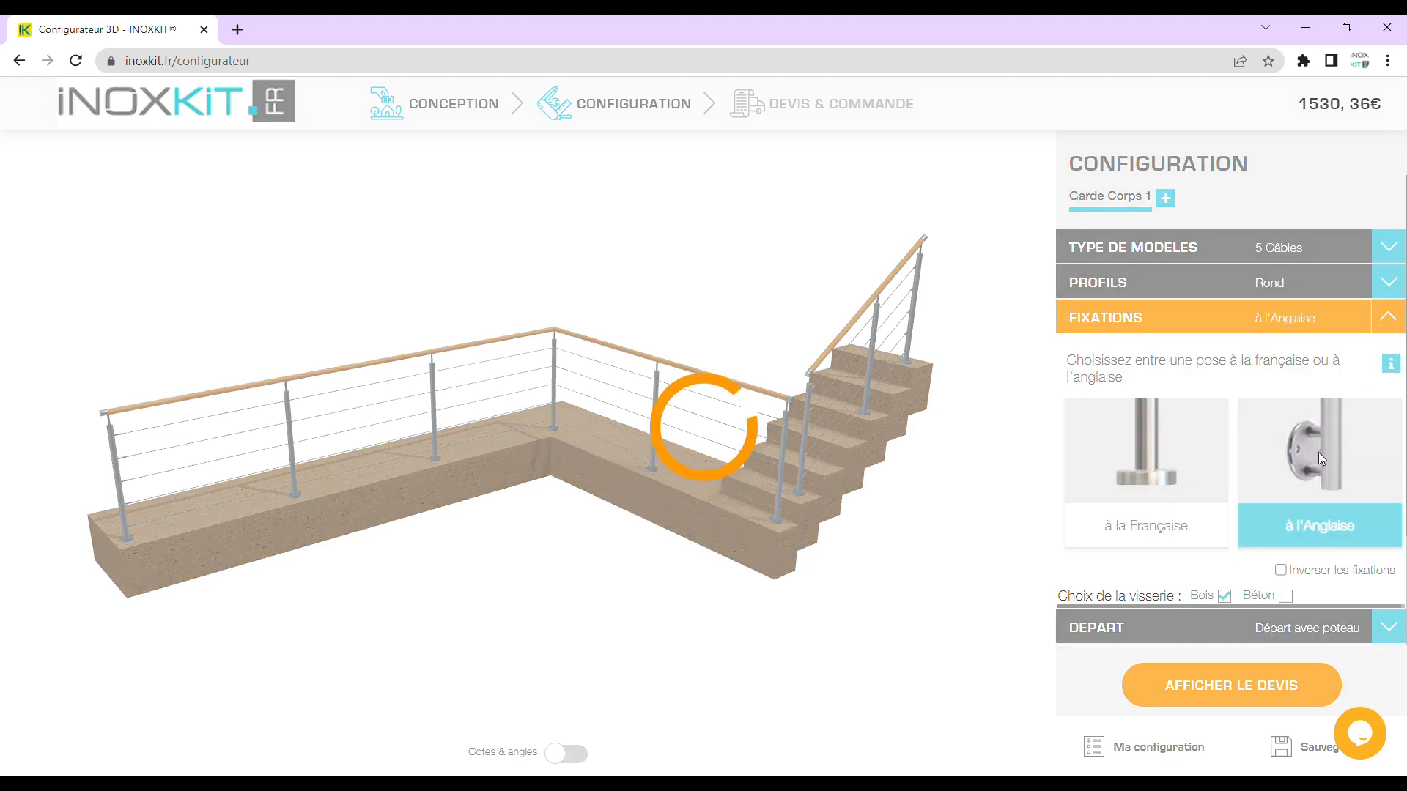
{"action": "left_click", "coordinate": [1151, 459]}
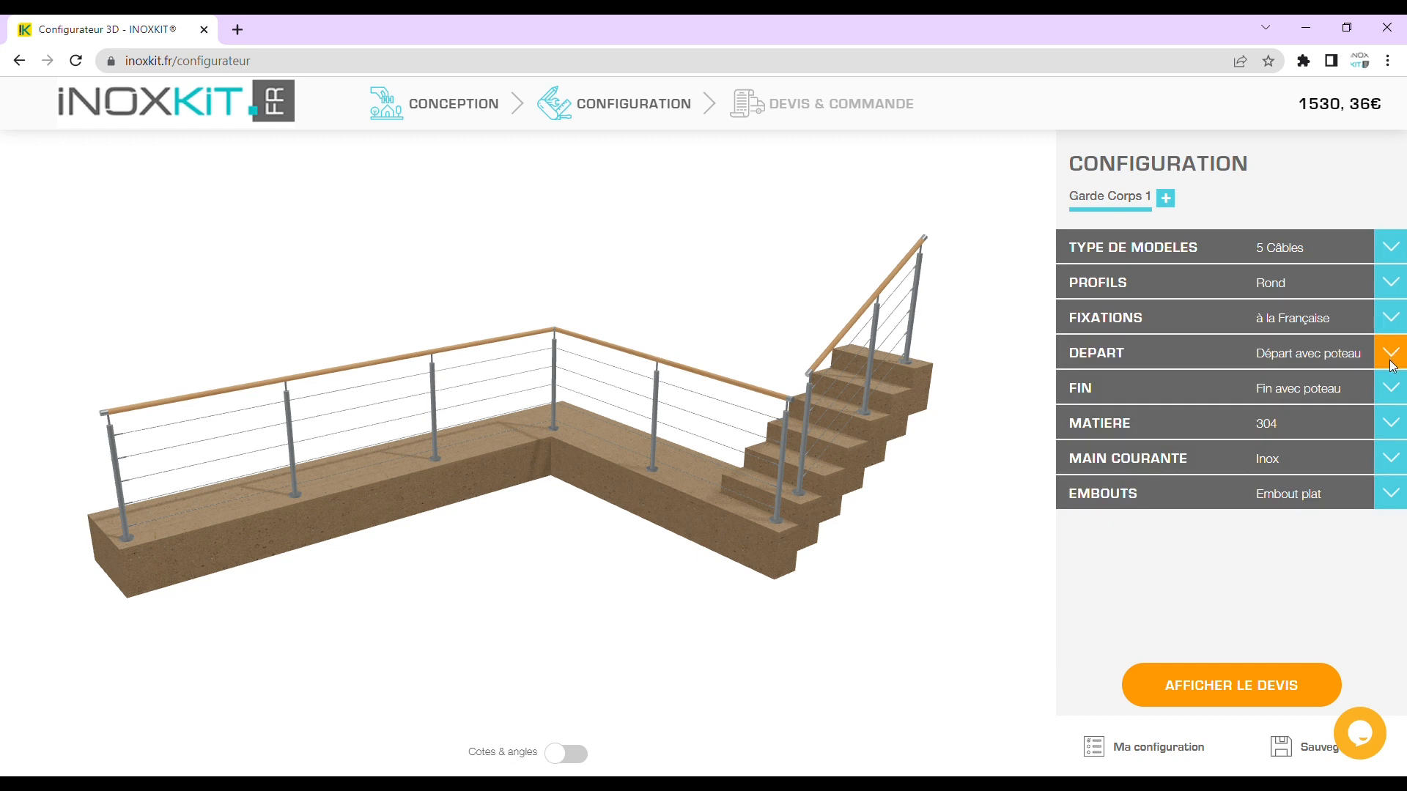
Try Départ mural and Fin mural for the railing ends, returning to Départ avec poteau and Fin avec poteau.
{"action": "left_click", "coordinate": [1391, 353]}
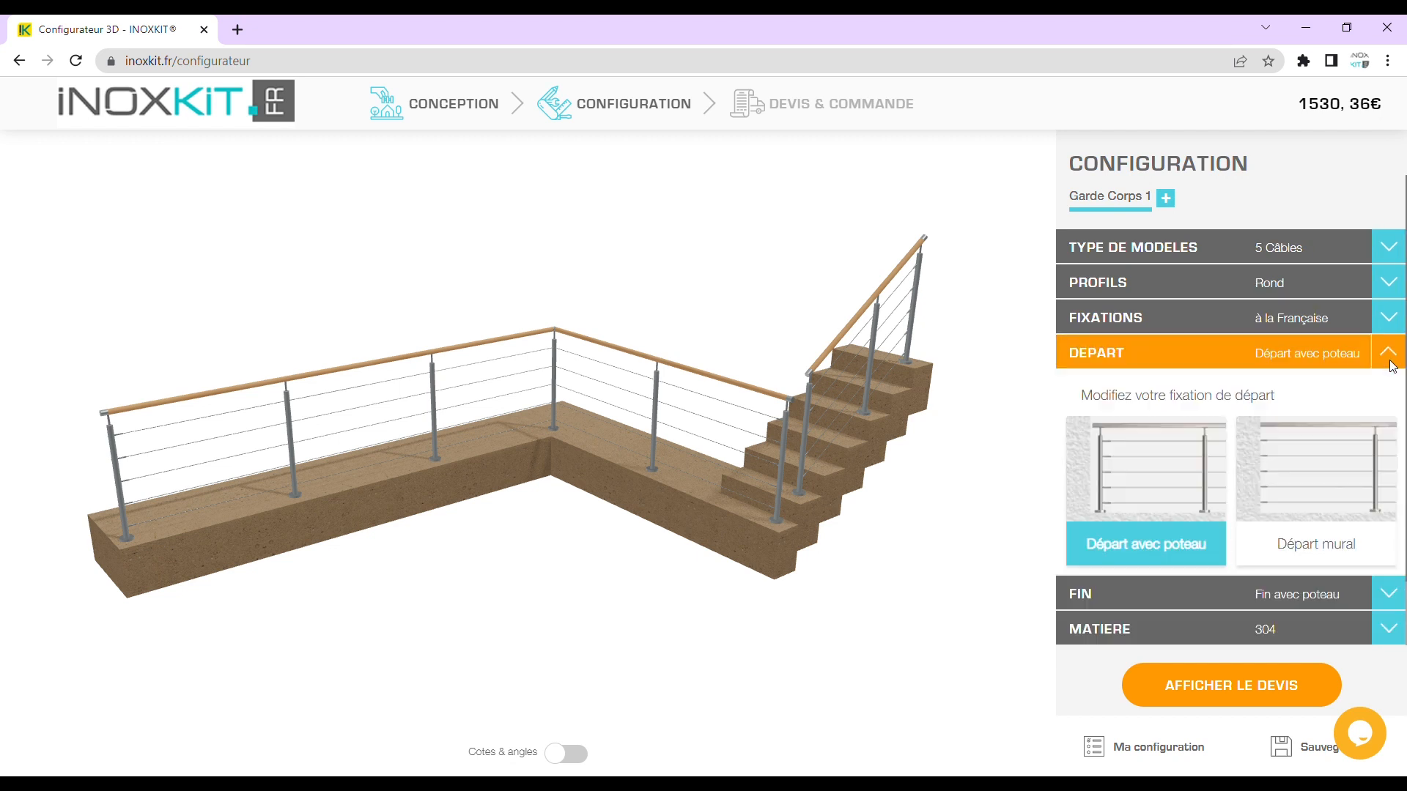
{"action": "left_click", "coordinate": [1313, 463]}
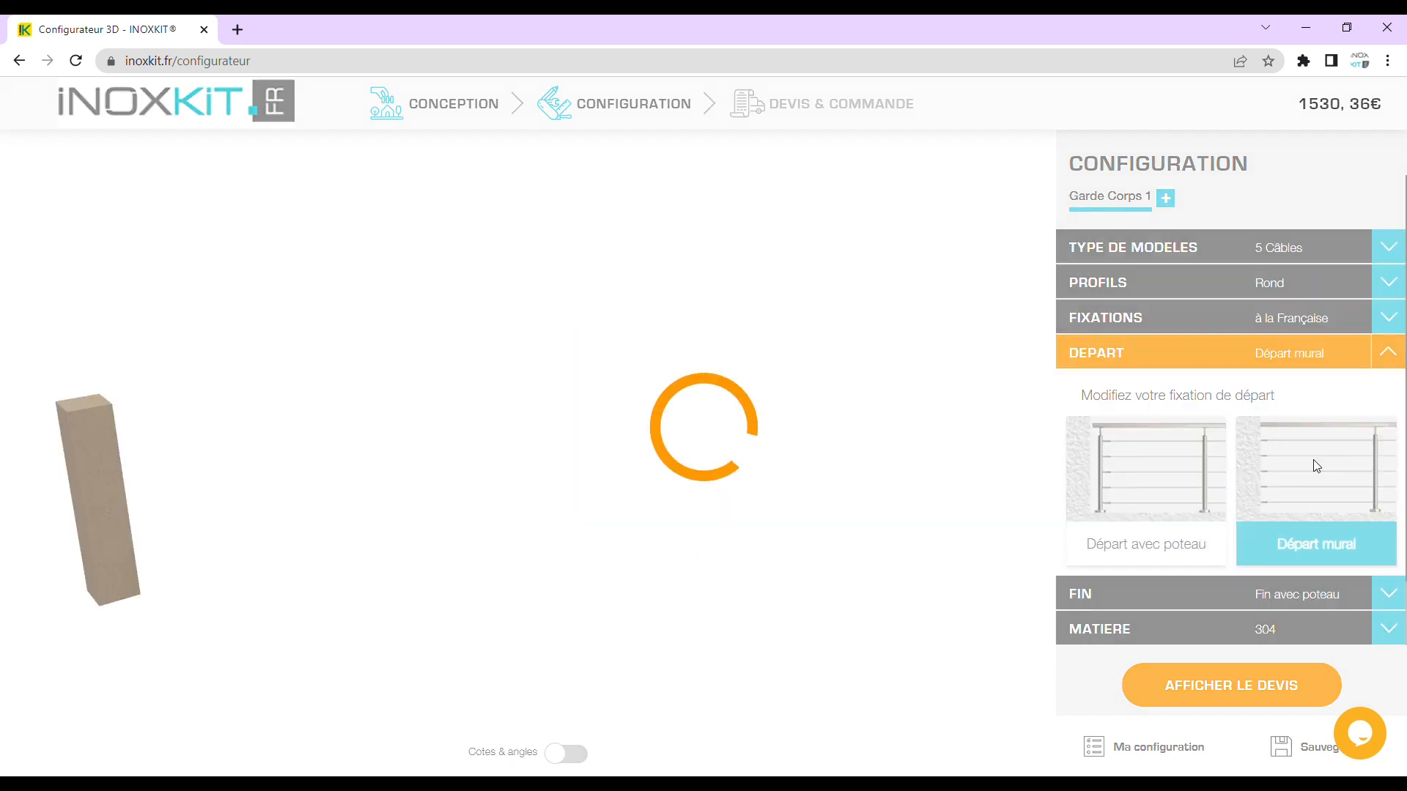
{"action": "left_click", "coordinate": [1180, 474]}
{"action": "left_click", "coordinate": [1386, 594]}
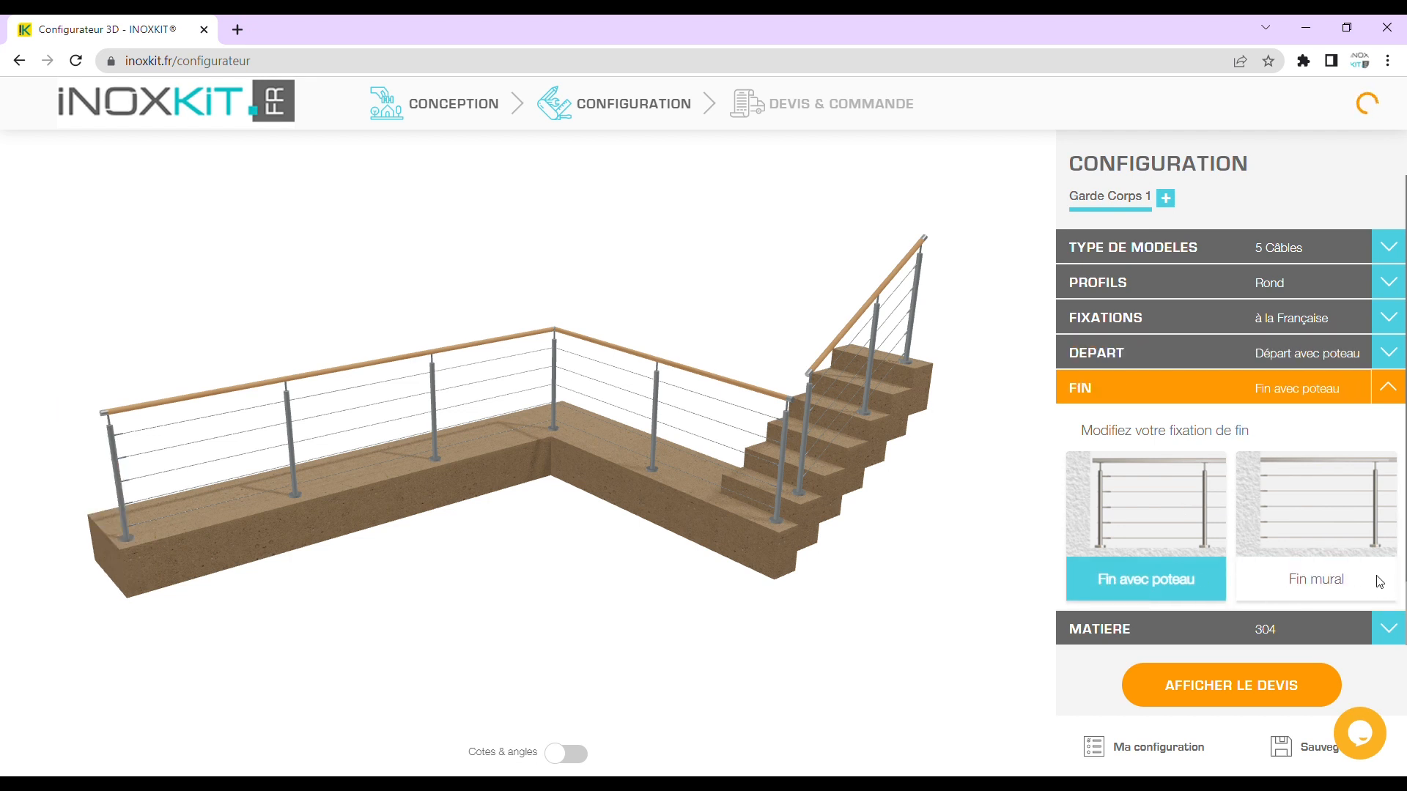
{"action": "left_click", "coordinate": [1334, 517]}
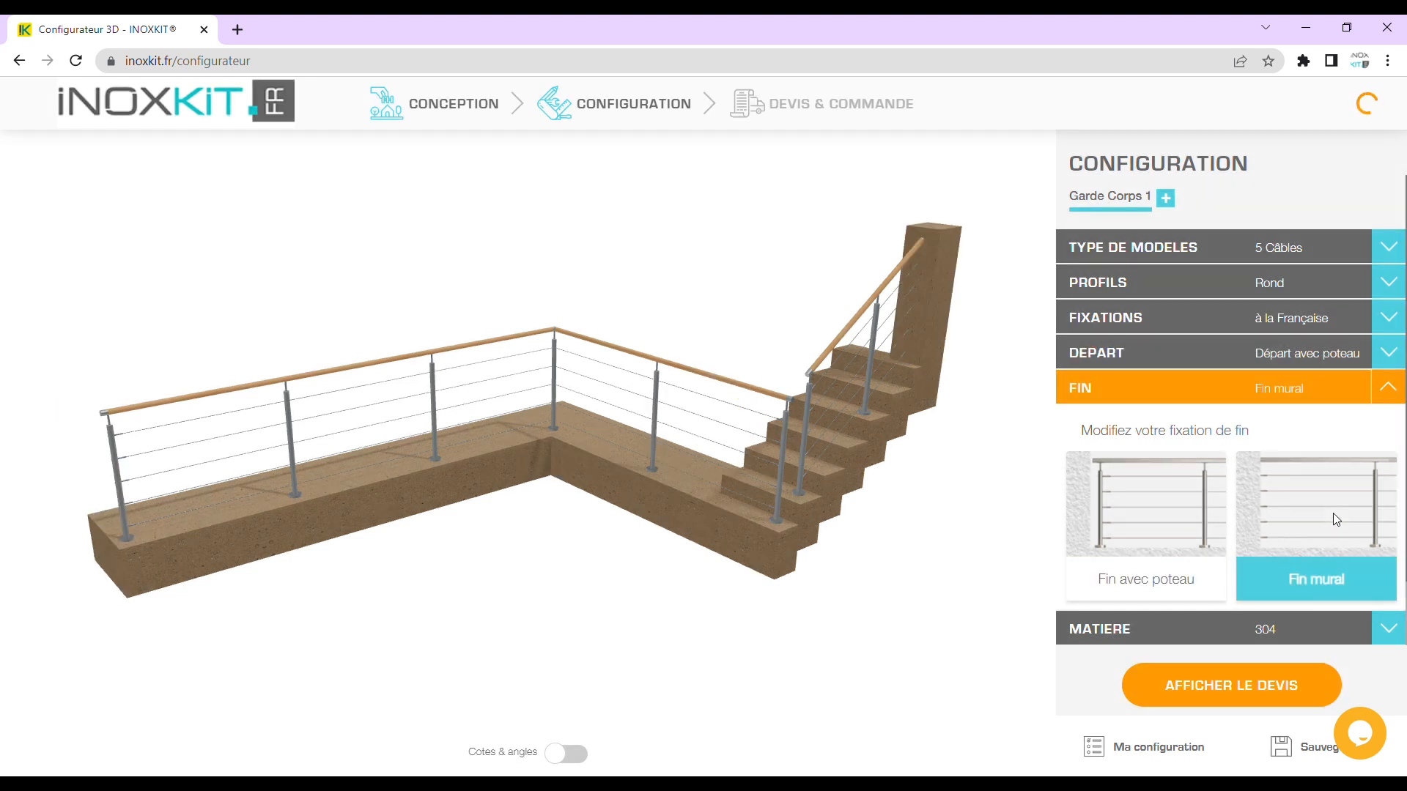
{"action": "left_click", "coordinate": [1168, 525]}
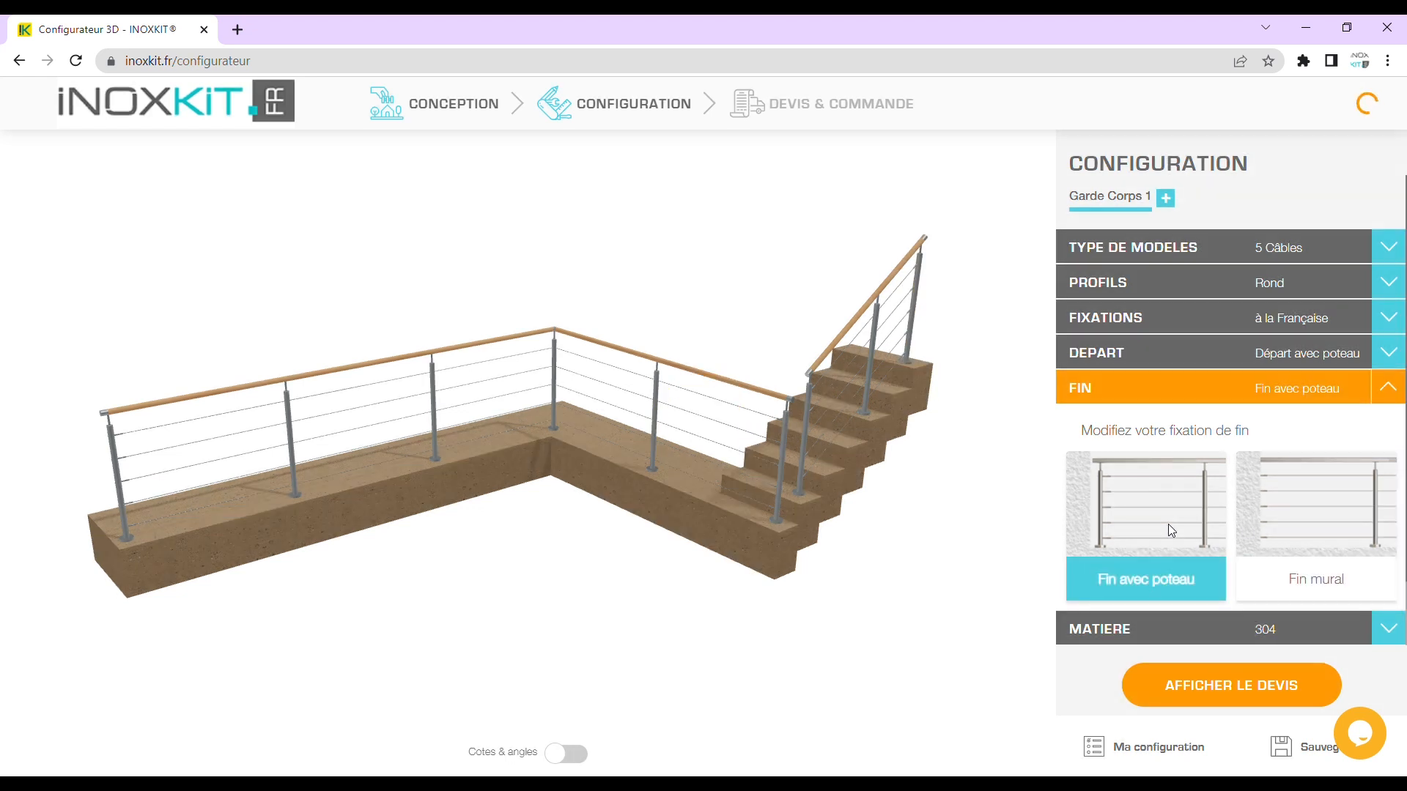
{"action": "left_click", "coordinate": [1388, 396]}
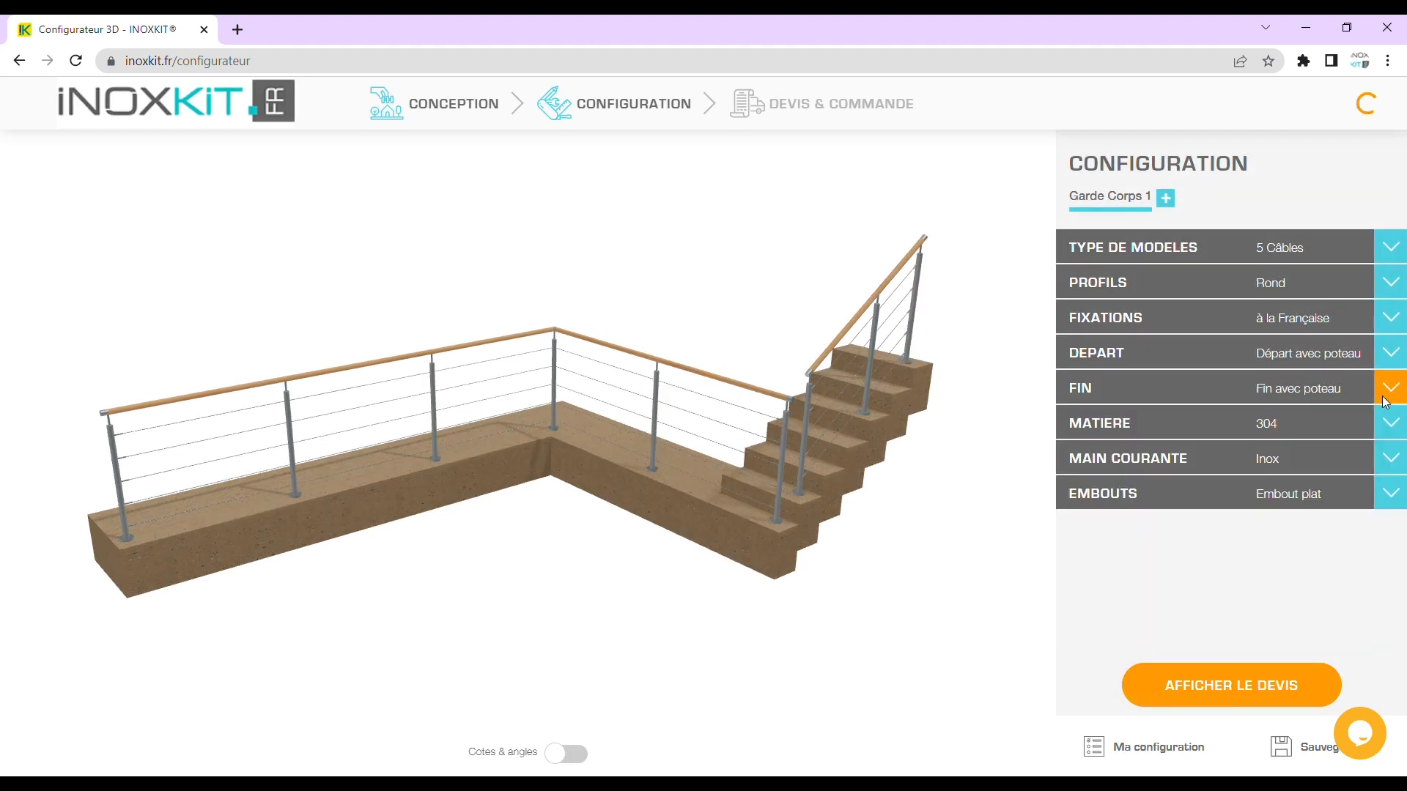
Set the handrail material to Hêtre.
{"action": "left_click", "coordinate": [1387, 459]}
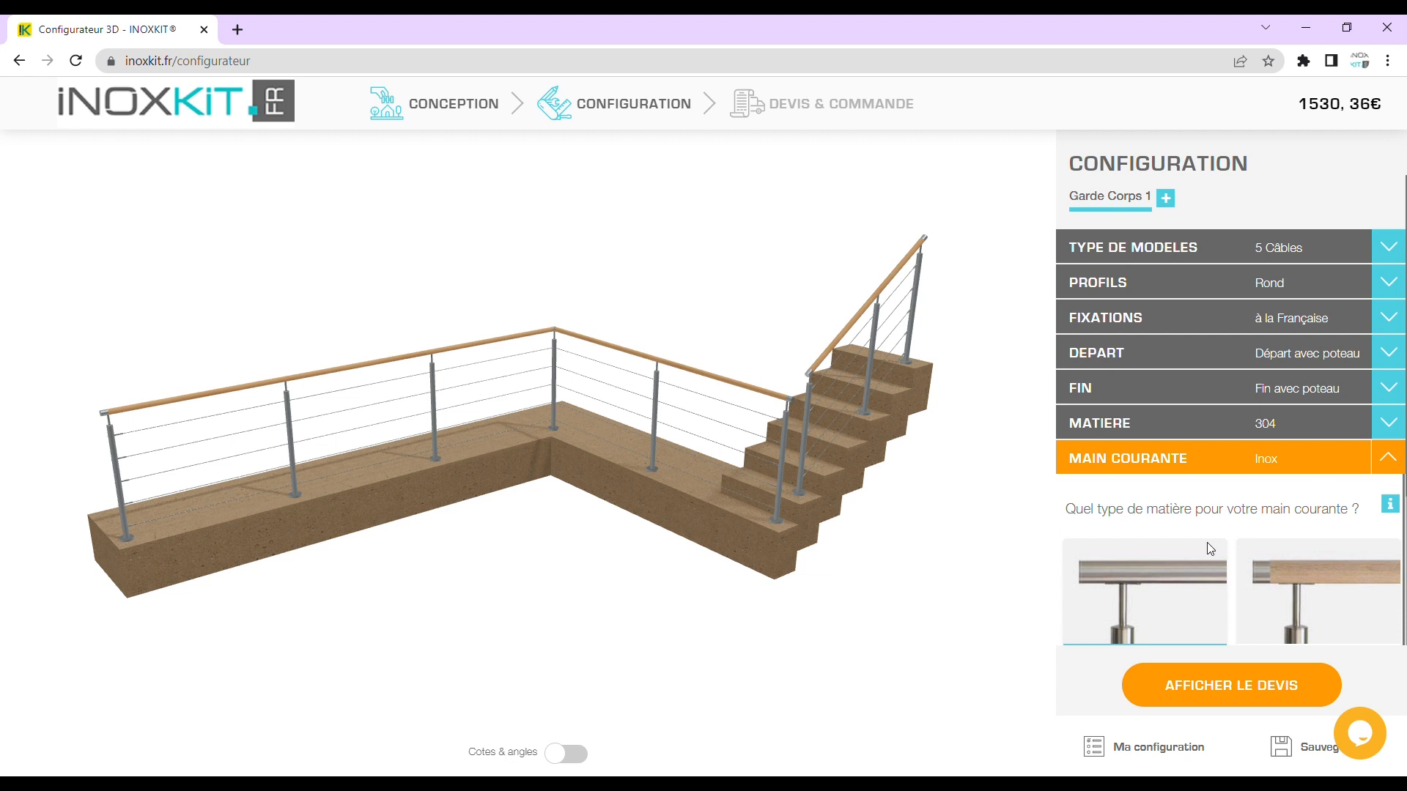
{"action": "left_click", "coordinate": [1320, 580]}
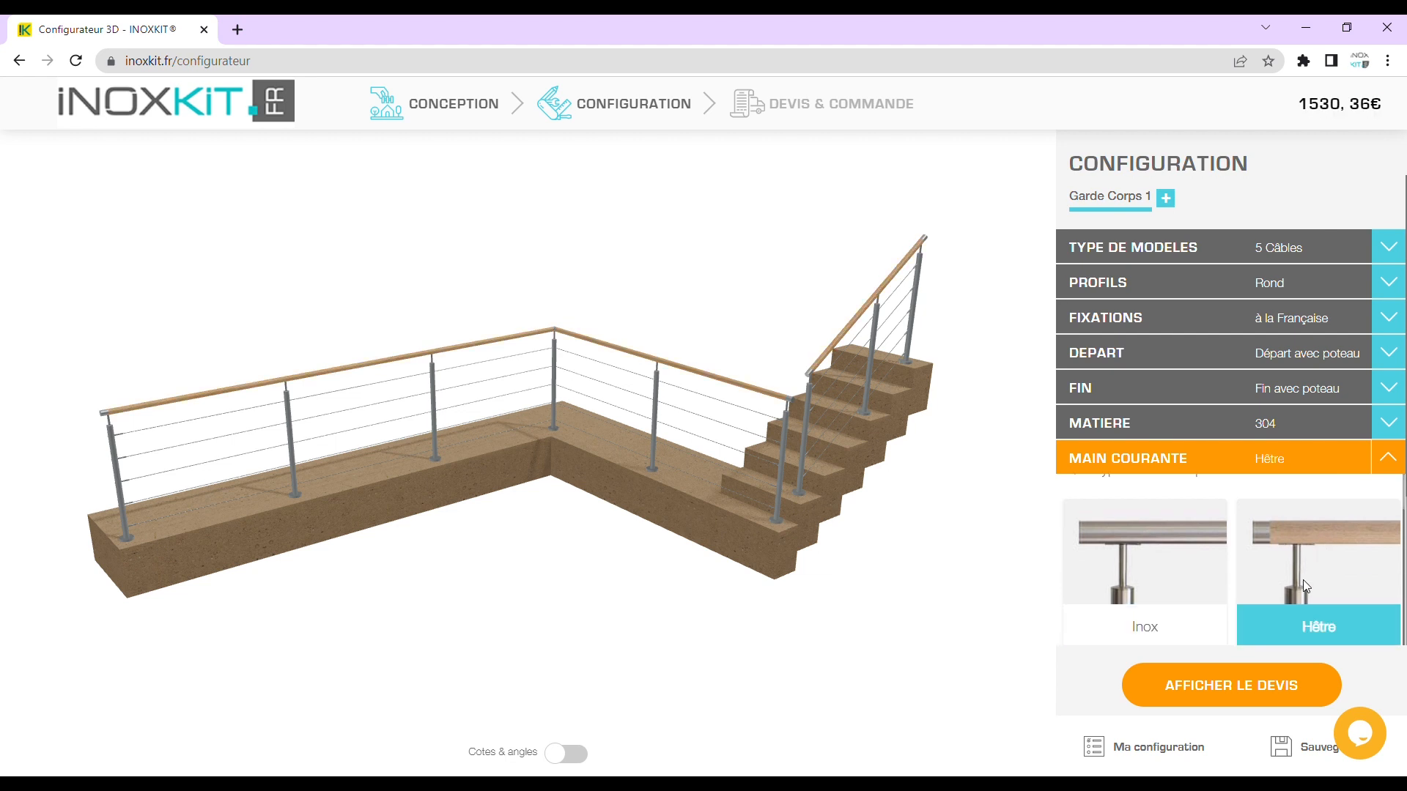
{"action": "left_click", "coordinate": [1398, 457]}
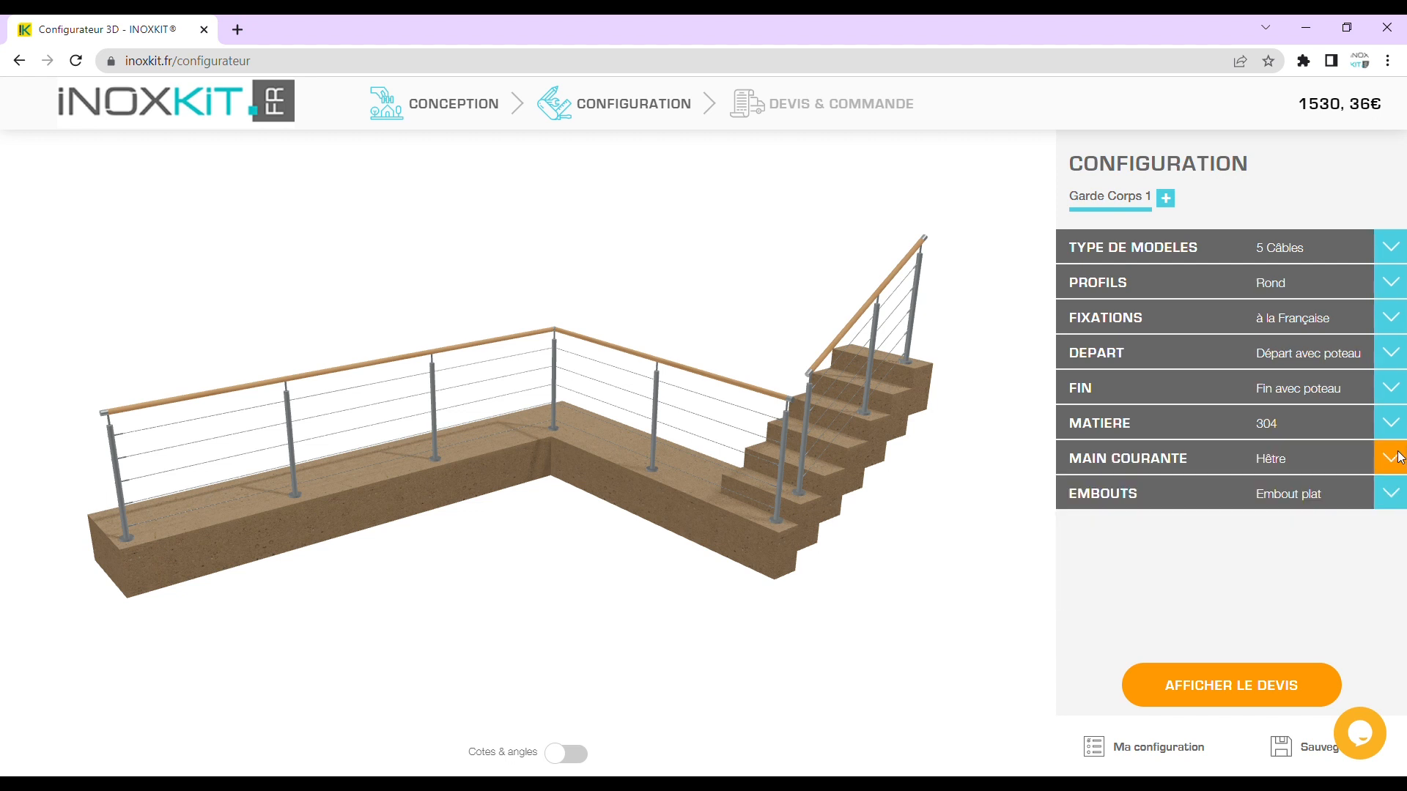
Try the Embout pan coupé and Embout crosse plat end caps on the handrail.
{"action": "left_click", "coordinate": [1395, 501]}
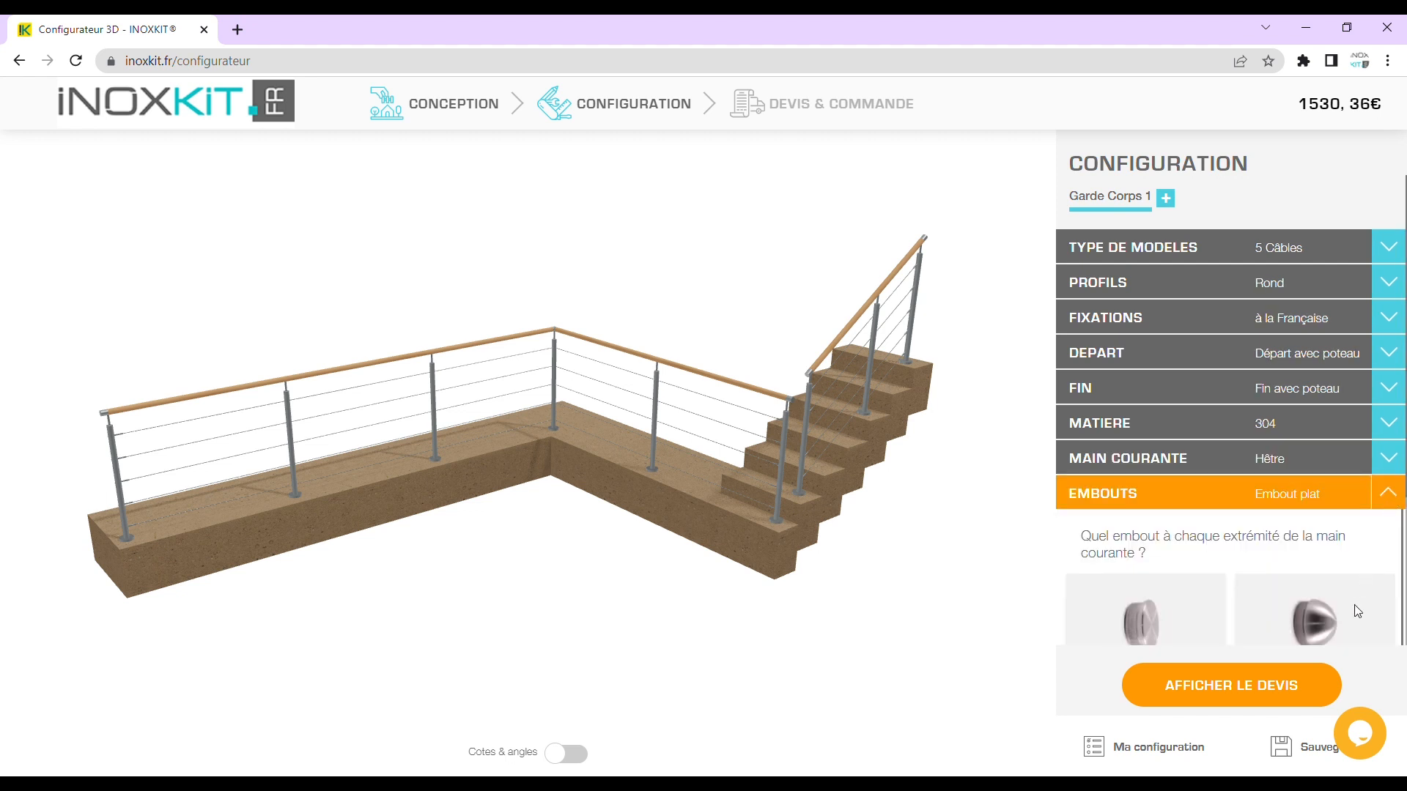
{"action": "left_click", "coordinate": [1304, 594]}
{"action": "scroll", "coordinate": [1304, 595], "scroll_direction": "down", "scroll_amount": 3}
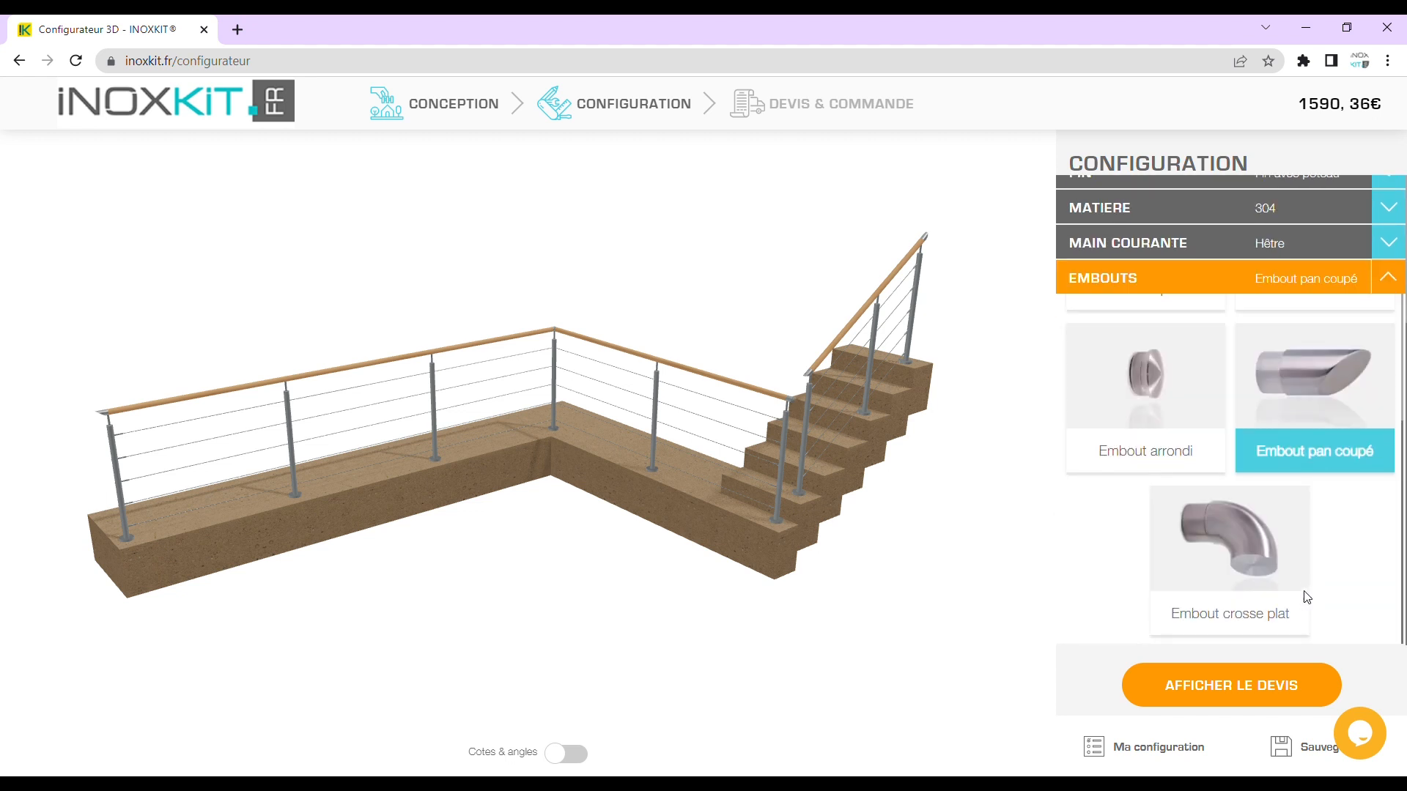
{"action": "left_click", "coordinate": [1233, 551]}
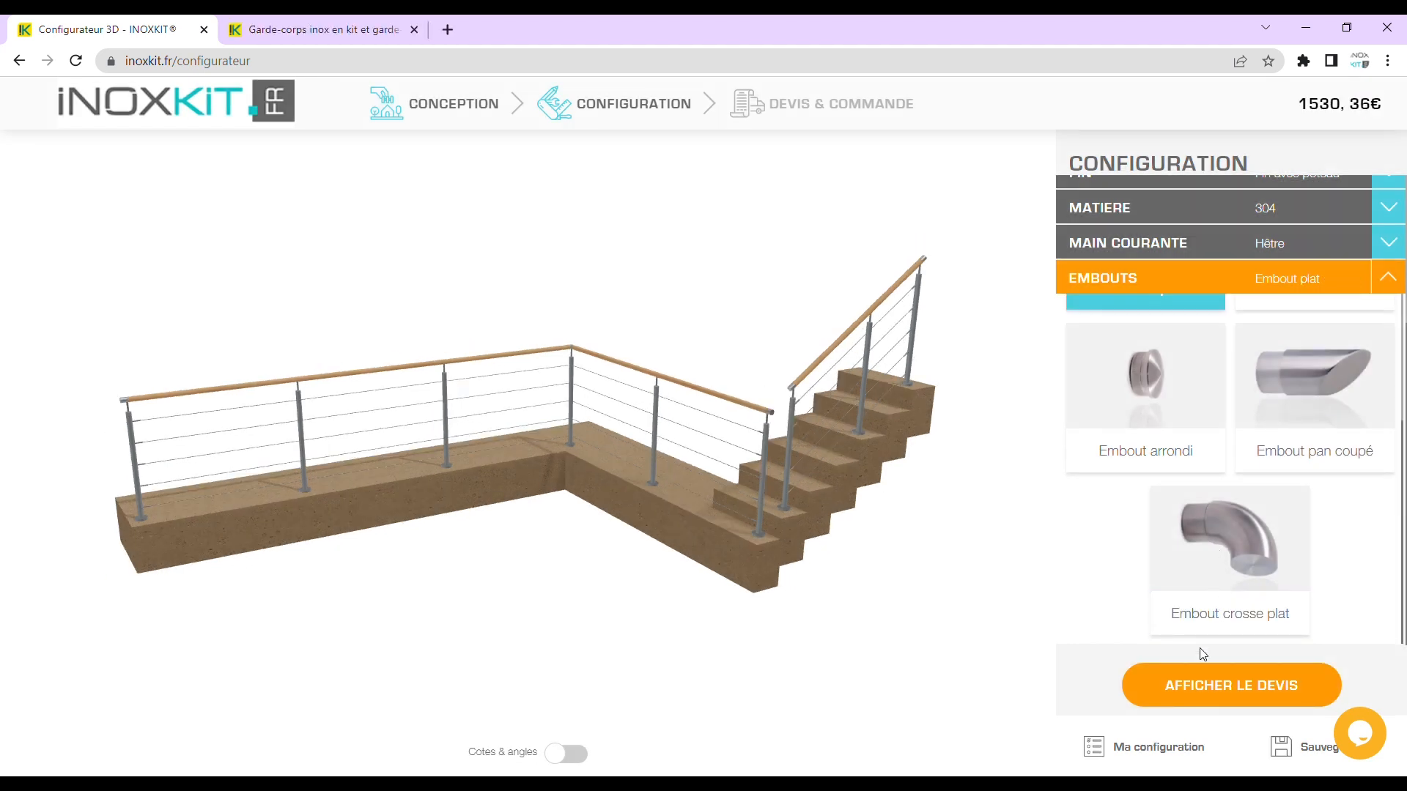
Review the summary of the railing configuration and request its quote.
{"action": "left_click", "coordinate": [1171, 751]}
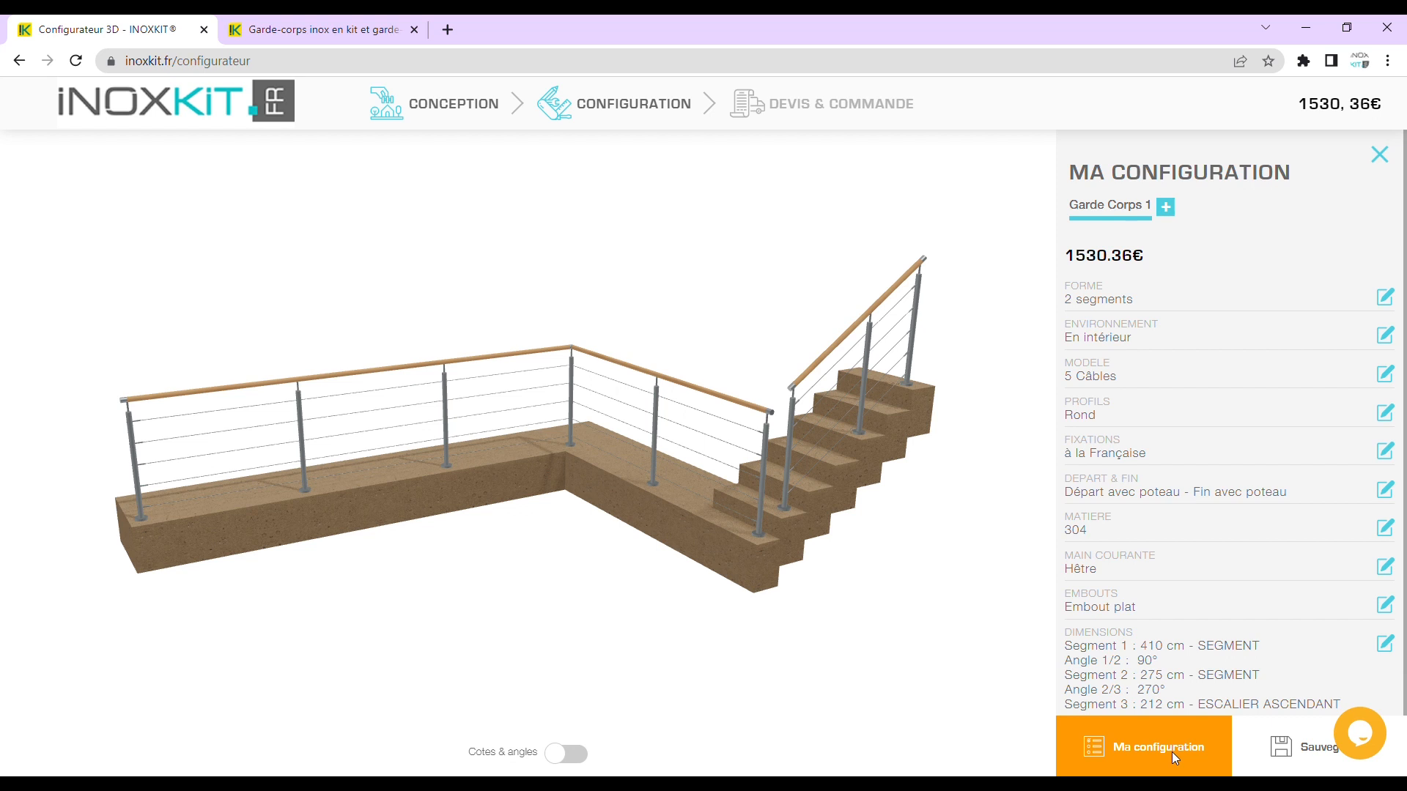
{"action": "left_click", "coordinate": [1375, 156]}
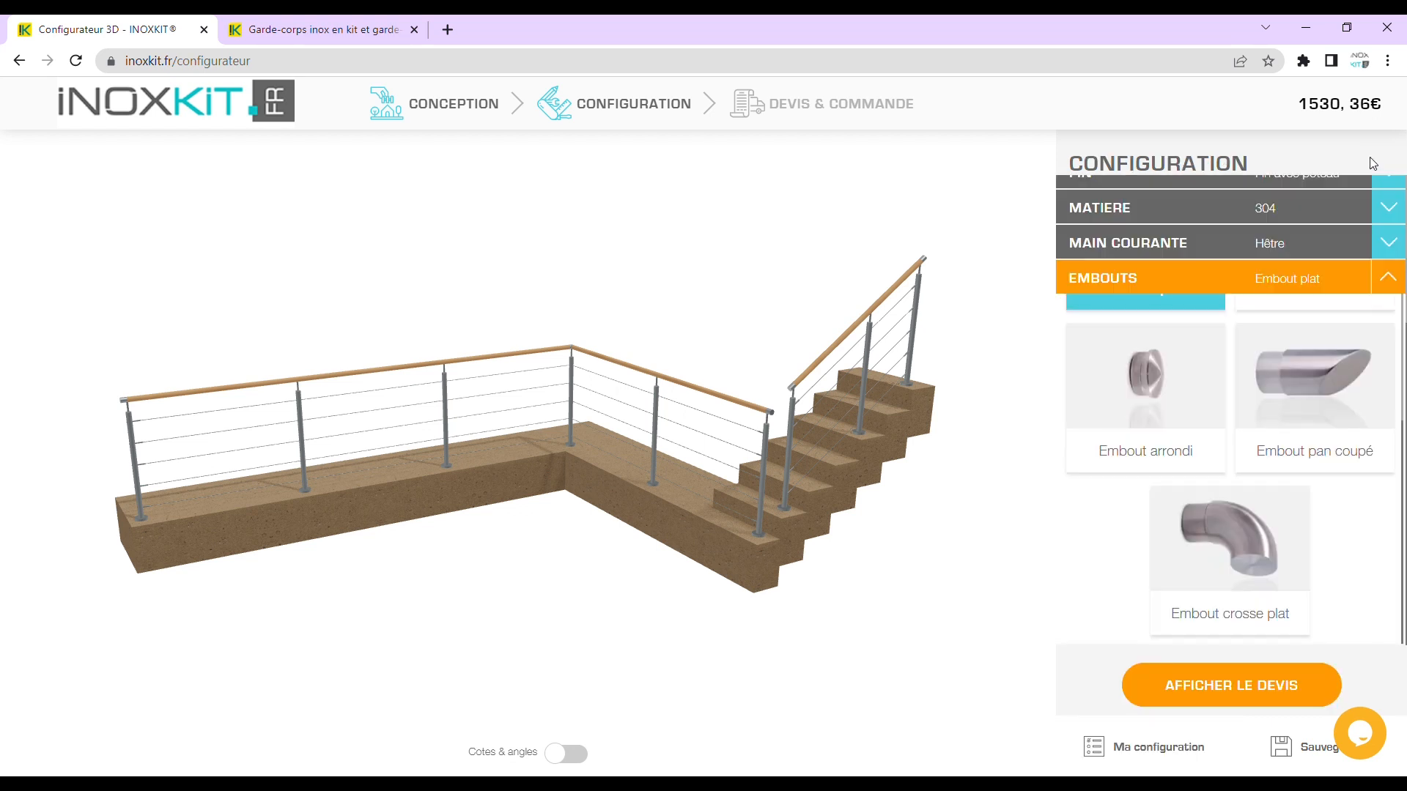
{"action": "left_click", "coordinate": [1326, 758]}
{"action": "left_click", "coordinate": [1232, 682]}
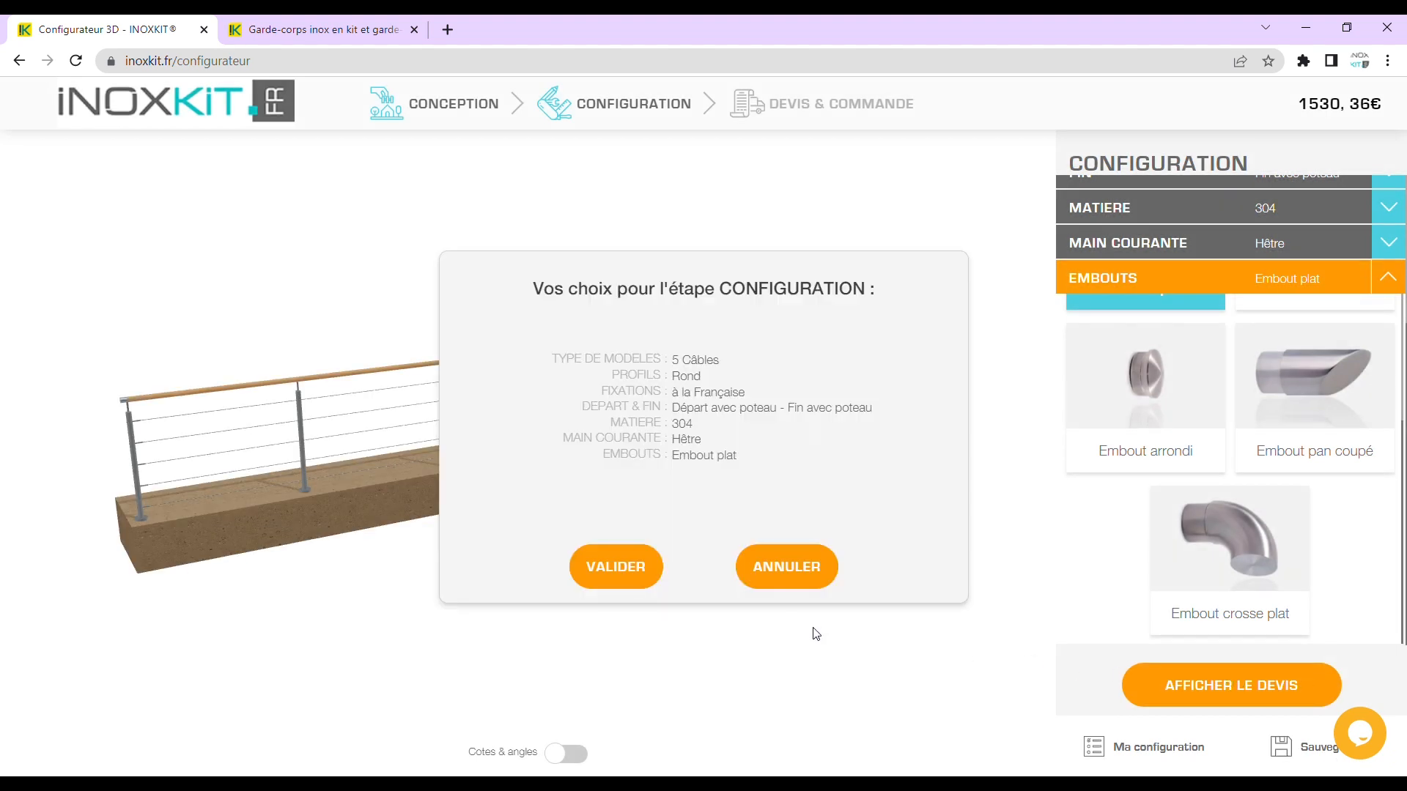